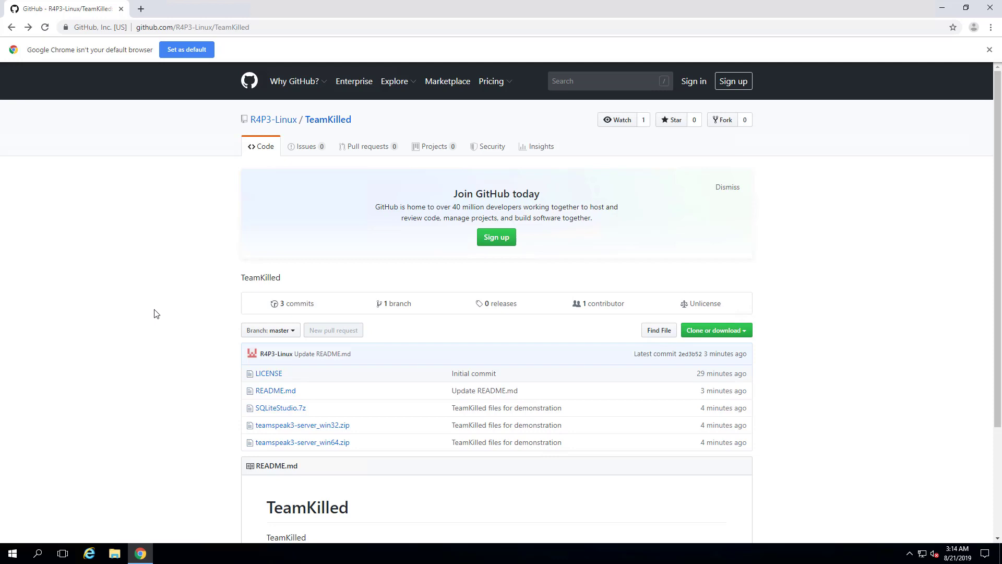
- Download teamspeak3-server_win64.zip from the TeamKilled repository and return to the file list
scroll(165, 302, "down", 2)
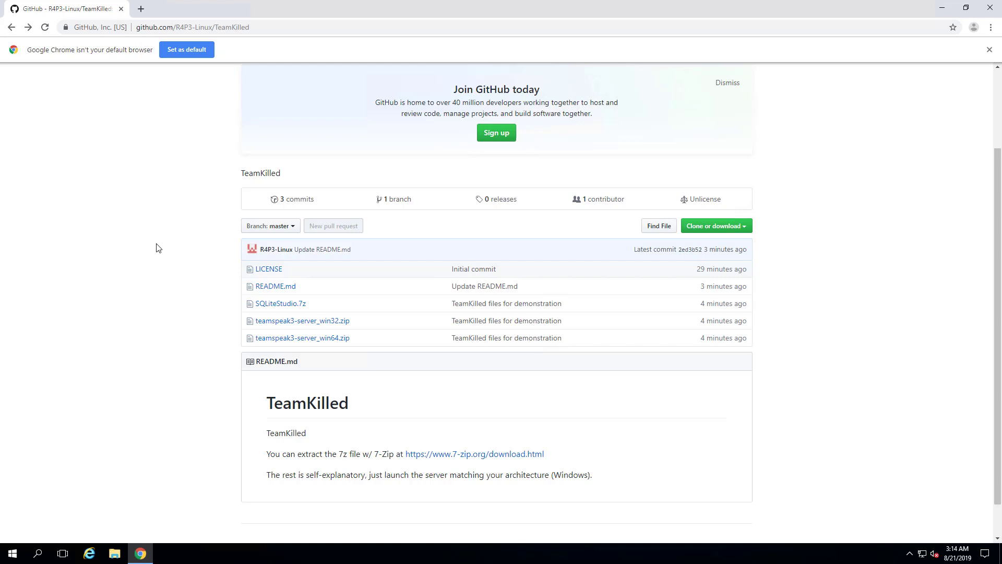
scroll(158, 261, "down", 1)
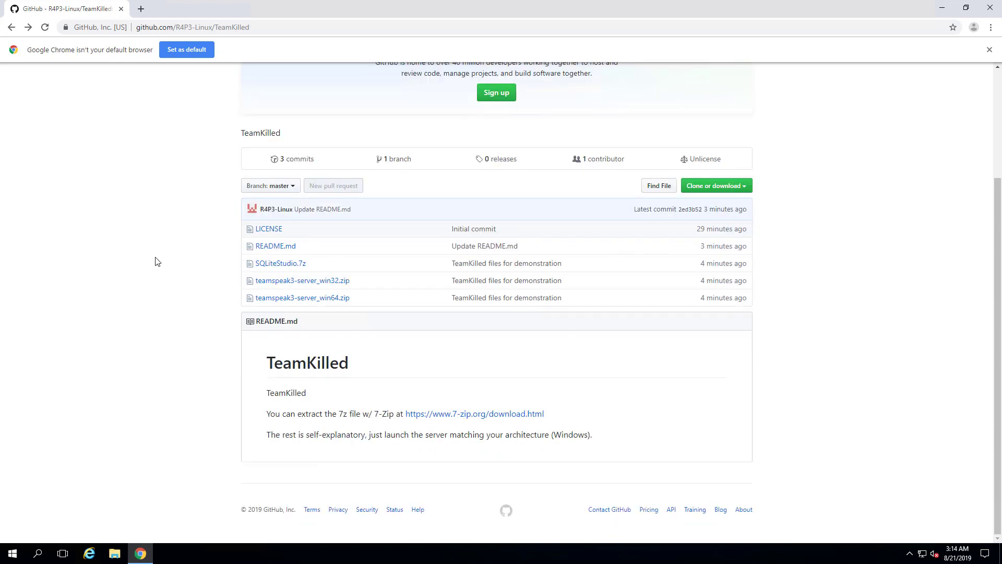
left_click(320, 298)
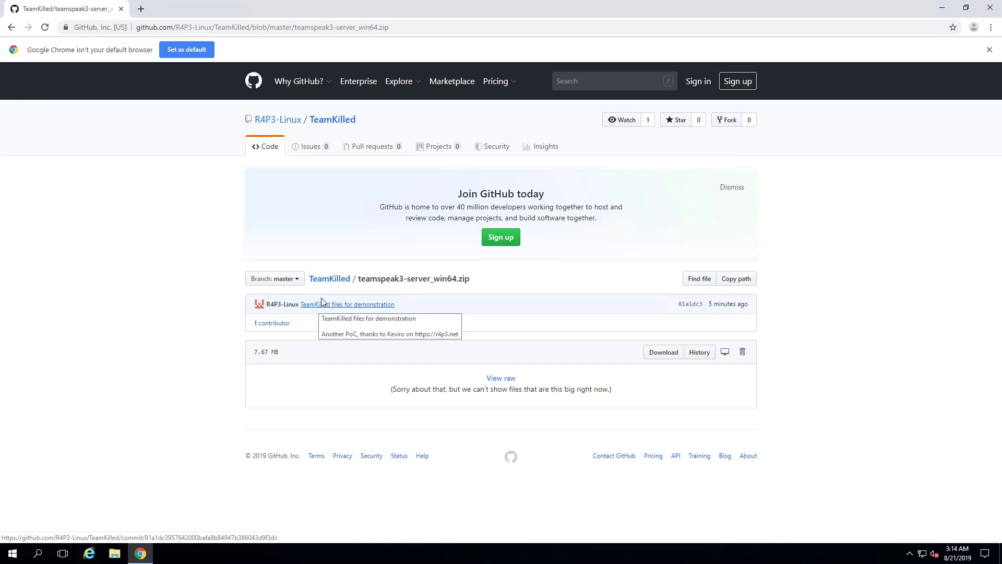
left_click(671, 352)
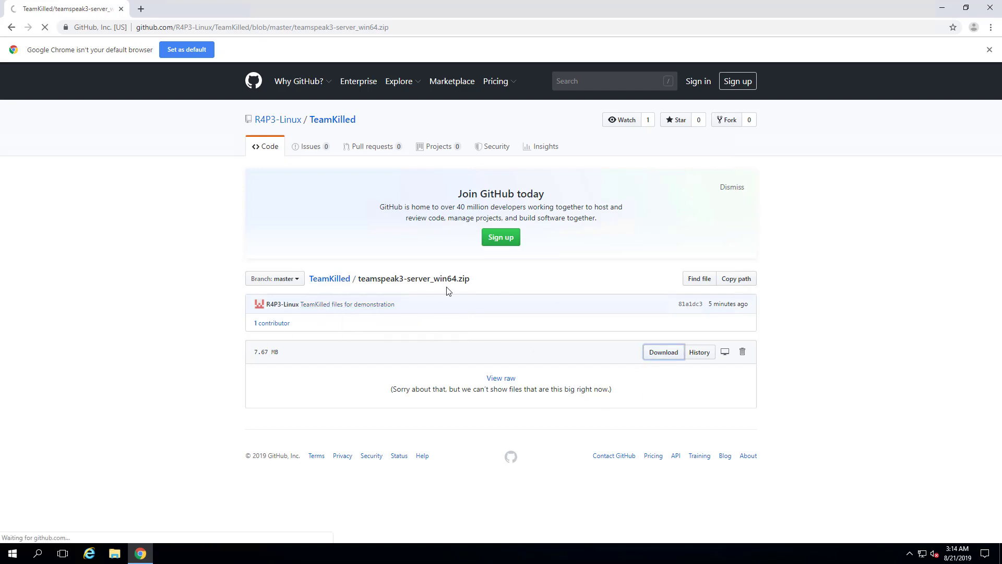
left_click(11, 27)
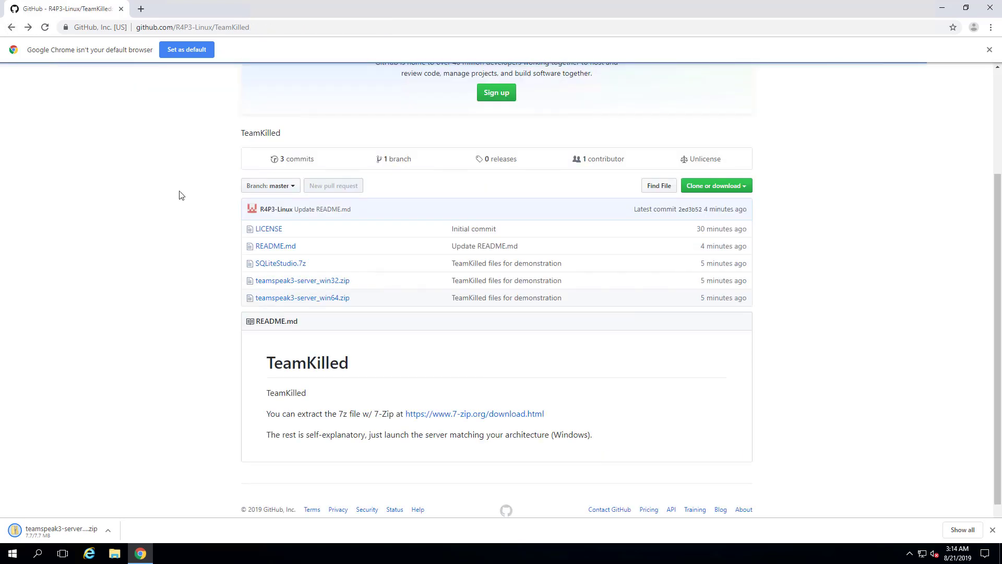
- Download SQLiteStudio.7z from the repository and go back to the file list
left_click(285, 265)
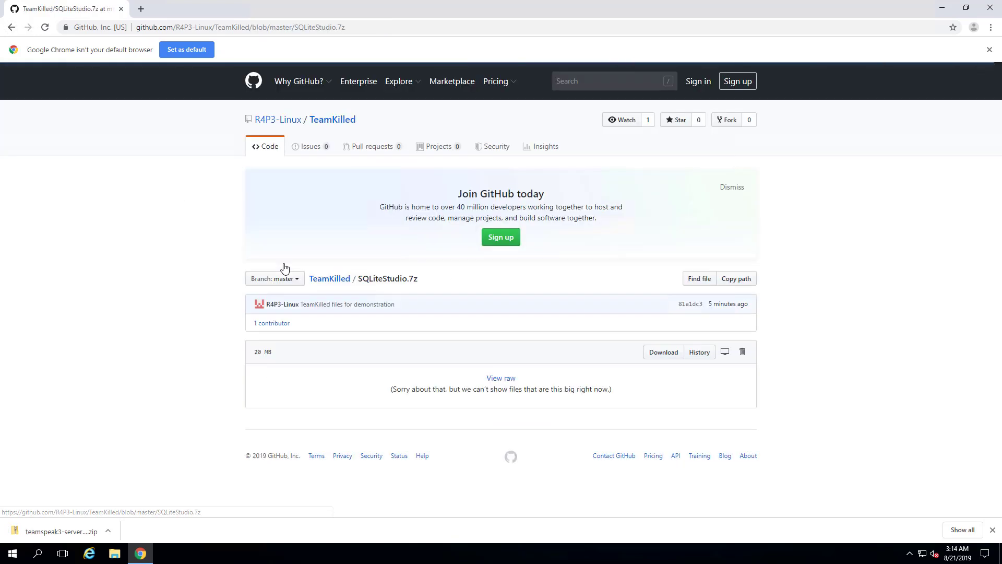
left_click(659, 353)
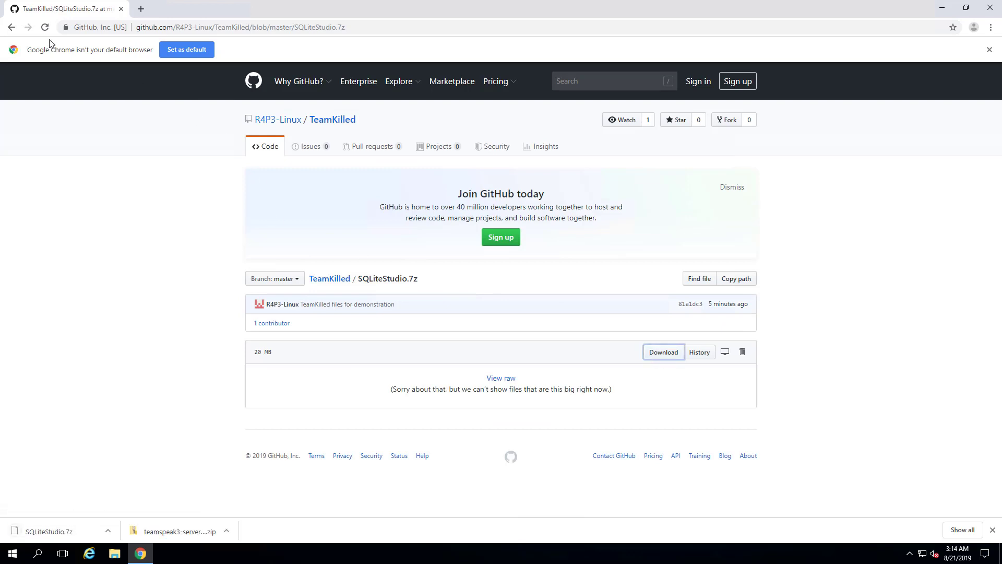
left_click(11, 28)
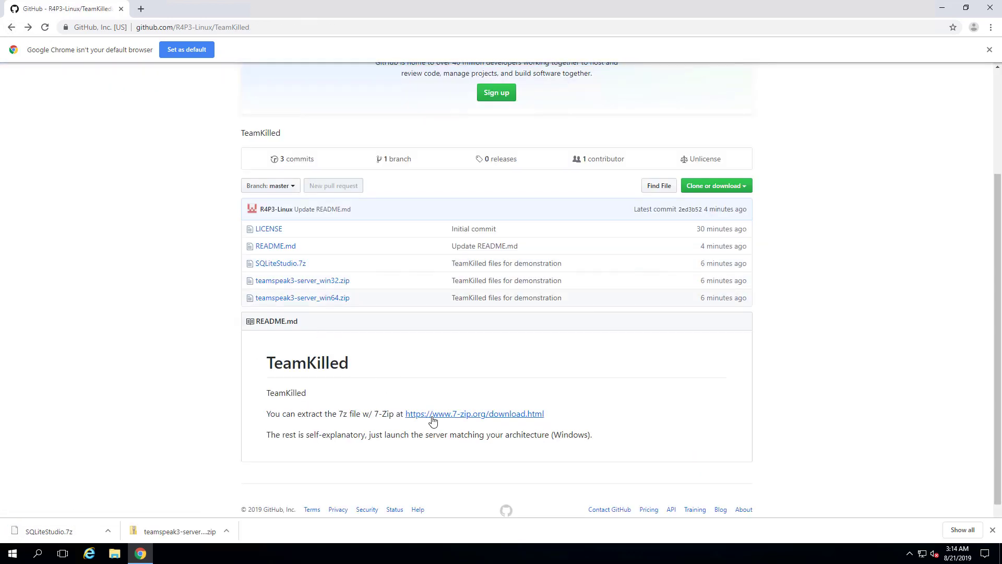
- Download the 64-bit 7-Zip 19.00 installer from 7-zip.org and run it
left_click(419, 415)
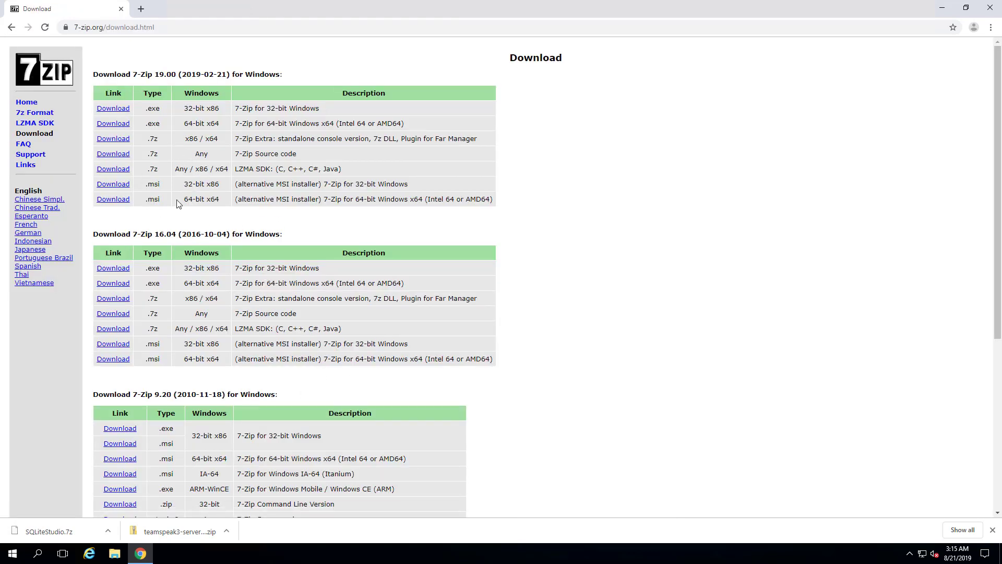
left_click(118, 202)
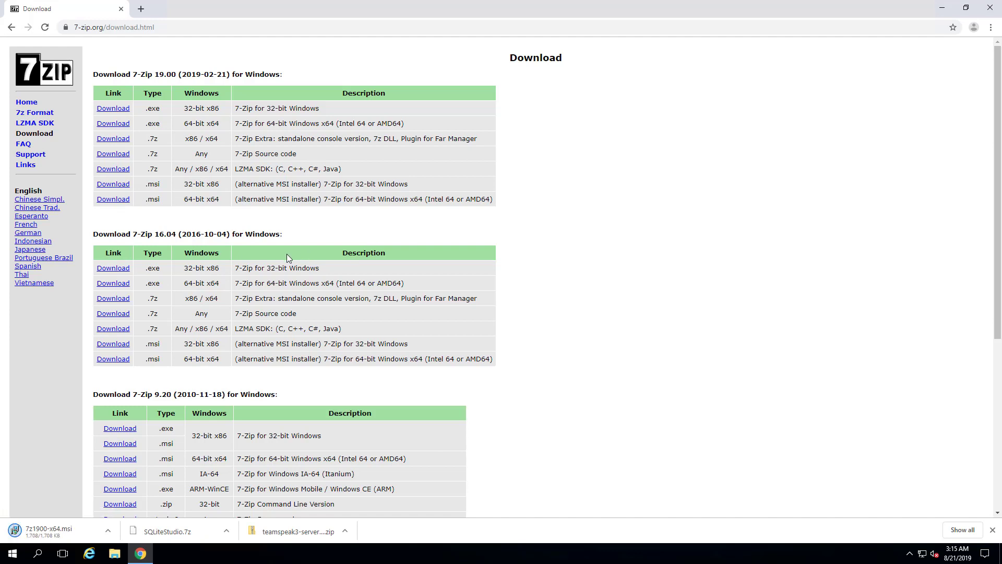
left_click(68, 529)
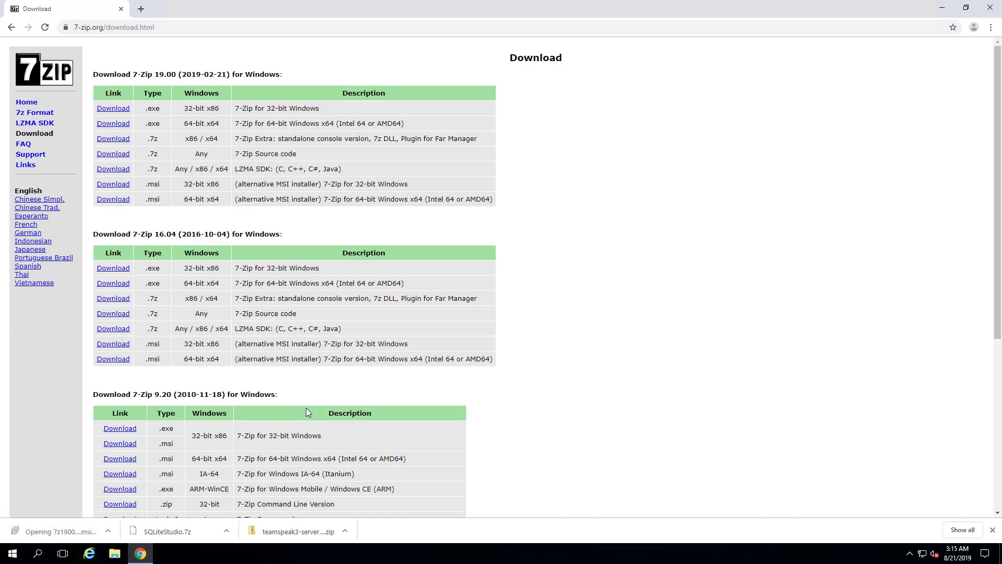
- Complete the 7-Zip setup wizard, then restore the browser and dismiss its downloads list
left_click(557, 359)
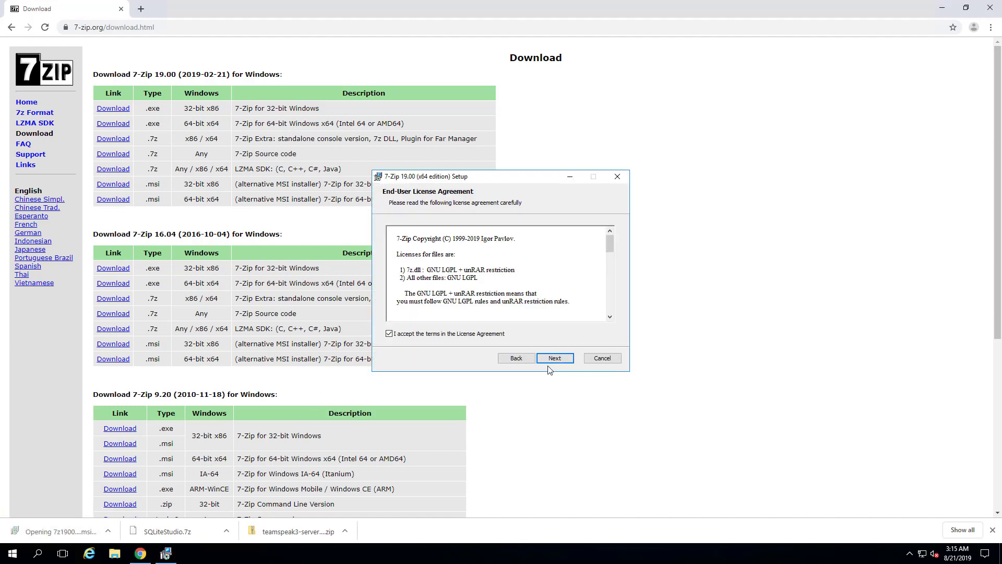
left_click(555, 358)
left_click(555, 358)
left_click(555, 358)
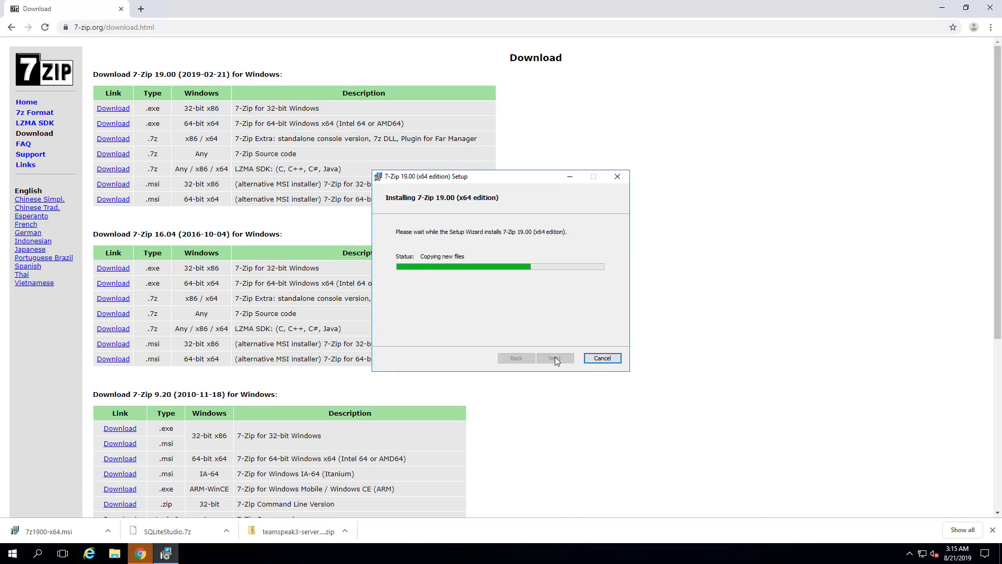
left_click(554, 358)
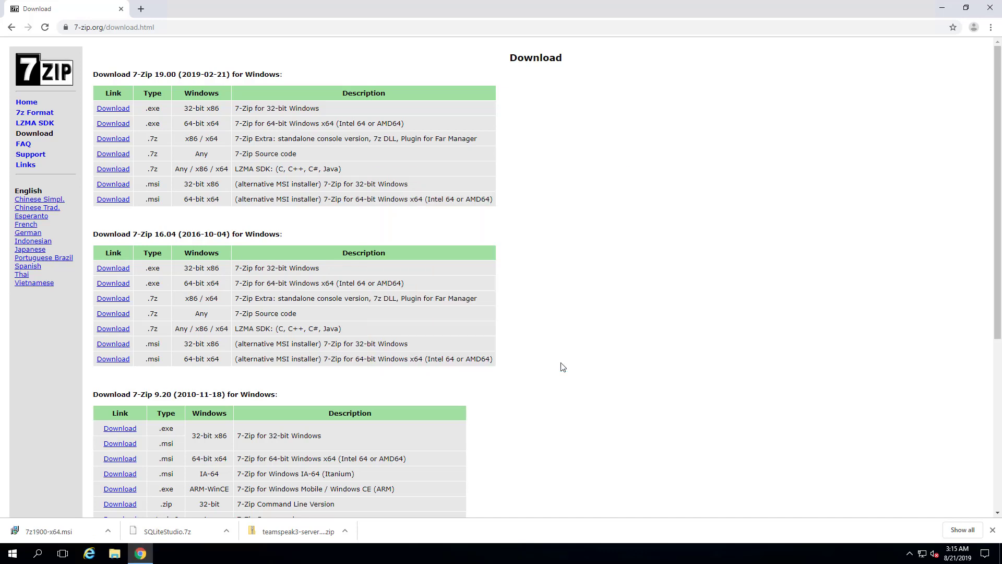
left_click(941, 7)
left_click(140, 553)
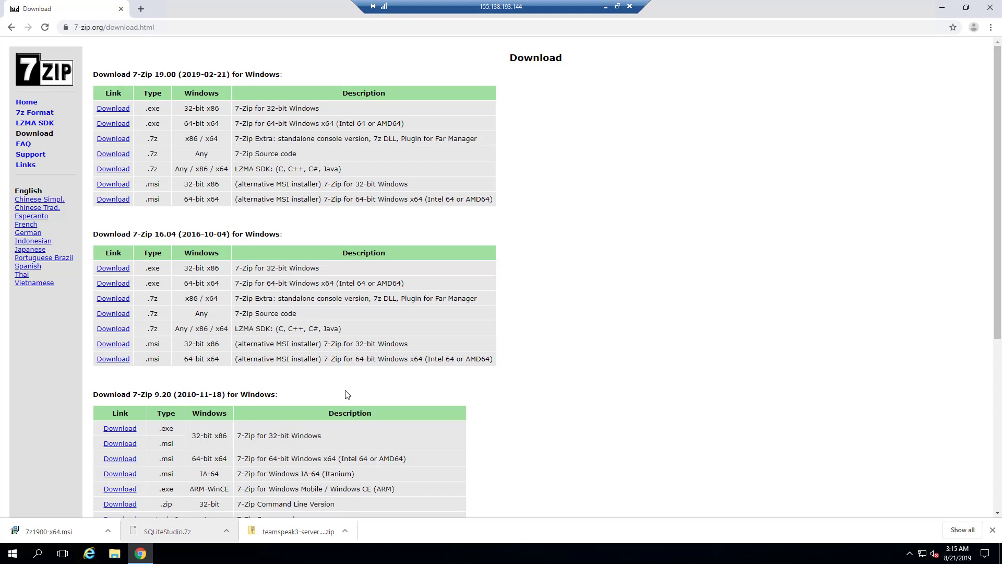
left_click(993, 530)
- Open the Downloads folder through the Run box
key("ctrl+l")
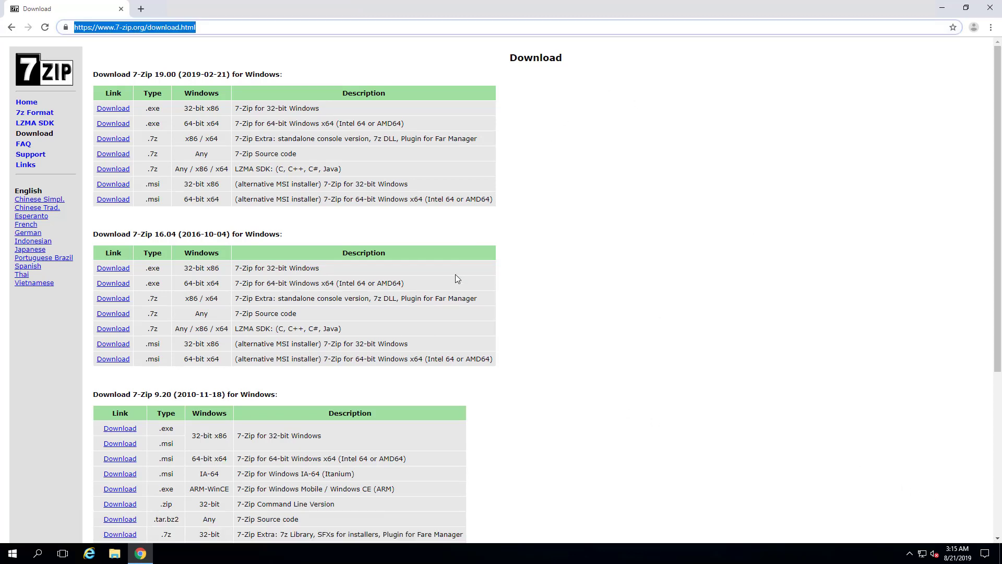
key("super+d")
key("super+r")
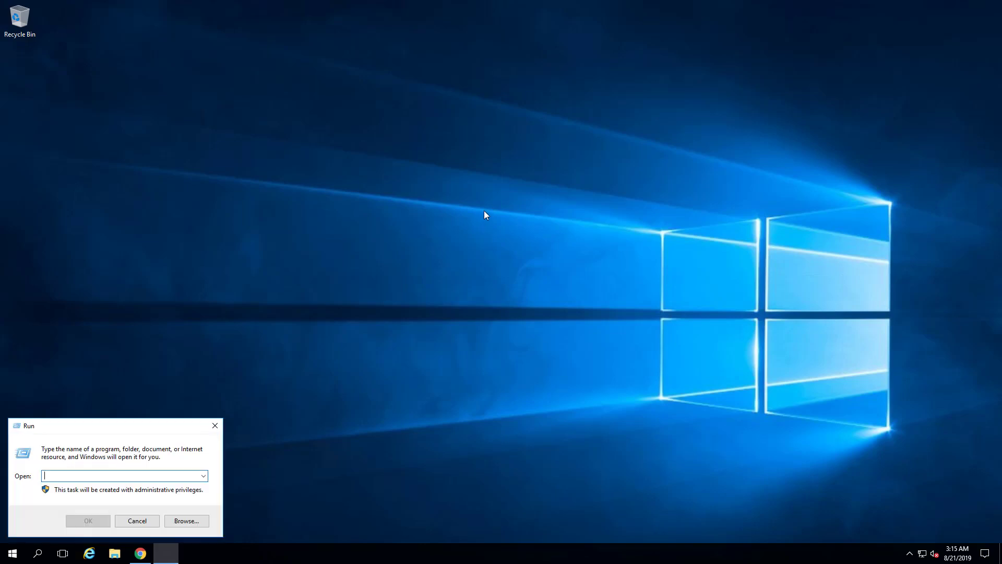
type("Downloads")
key("Return")
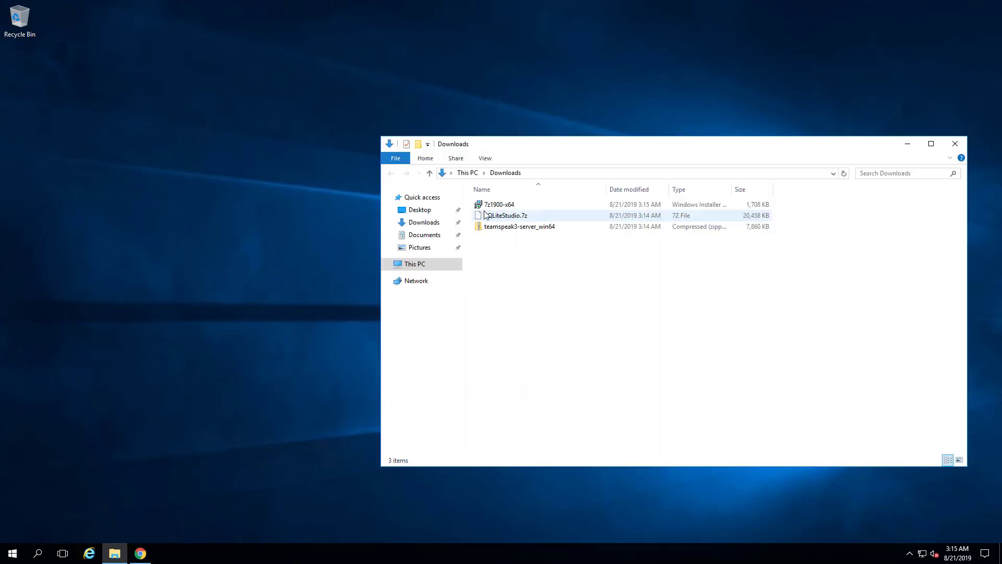
- Move the teamspeak3-server_win64 zip to the desktop and extract it into a folder there
left_click(533, 232)
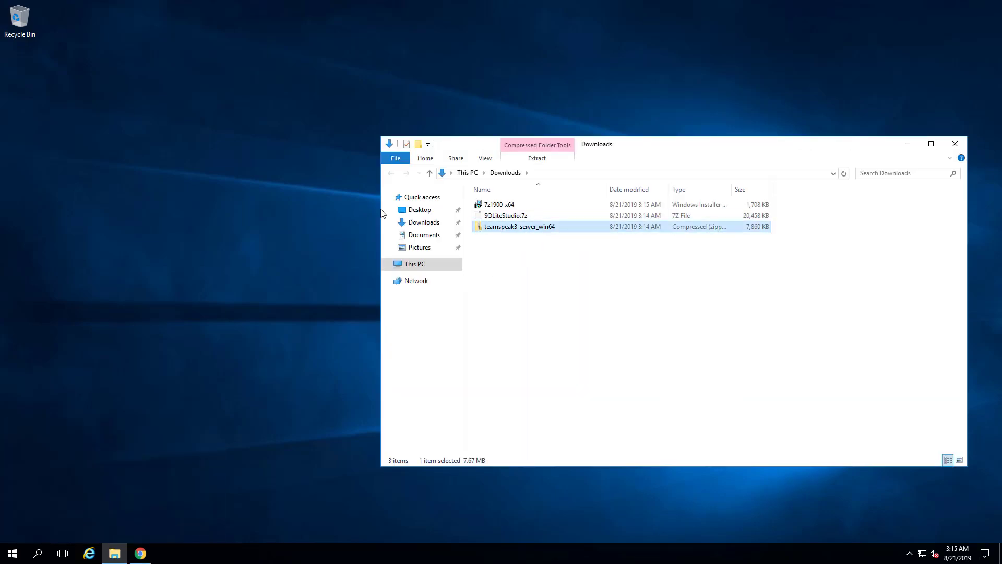
left_click_drag(382, 213, 58, 84)
right_click(59, 86)
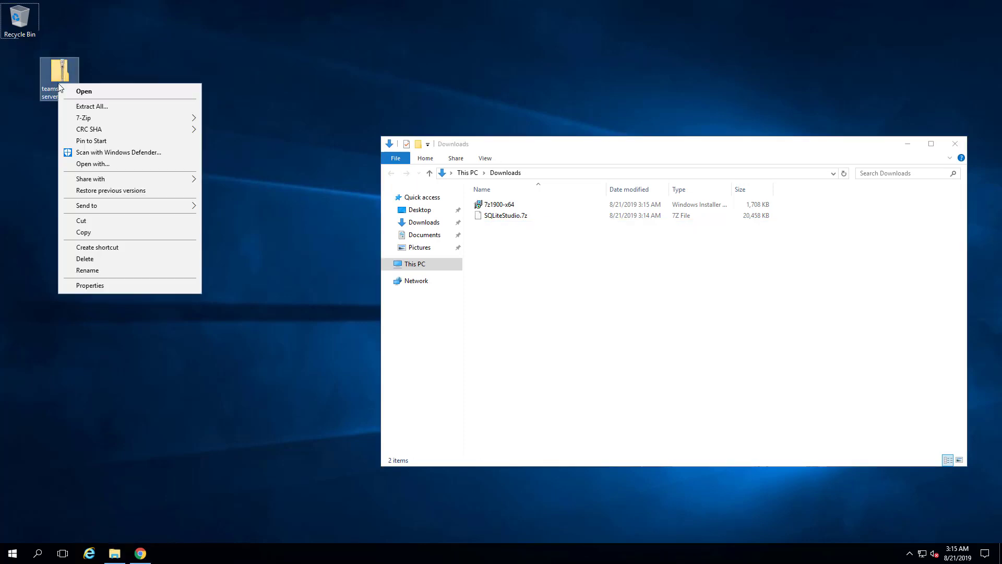
left_click(108, 106)
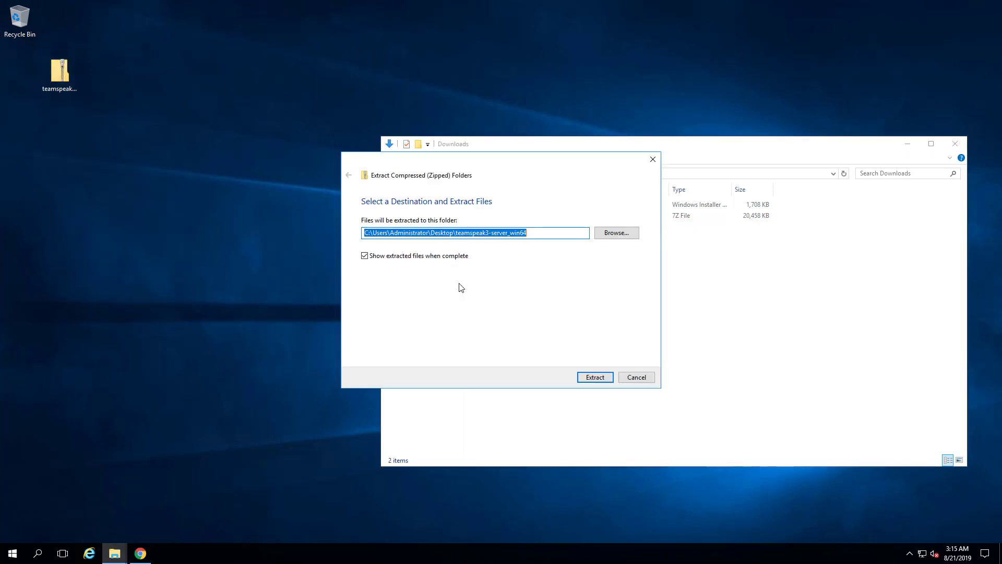
left_click(602, 379)
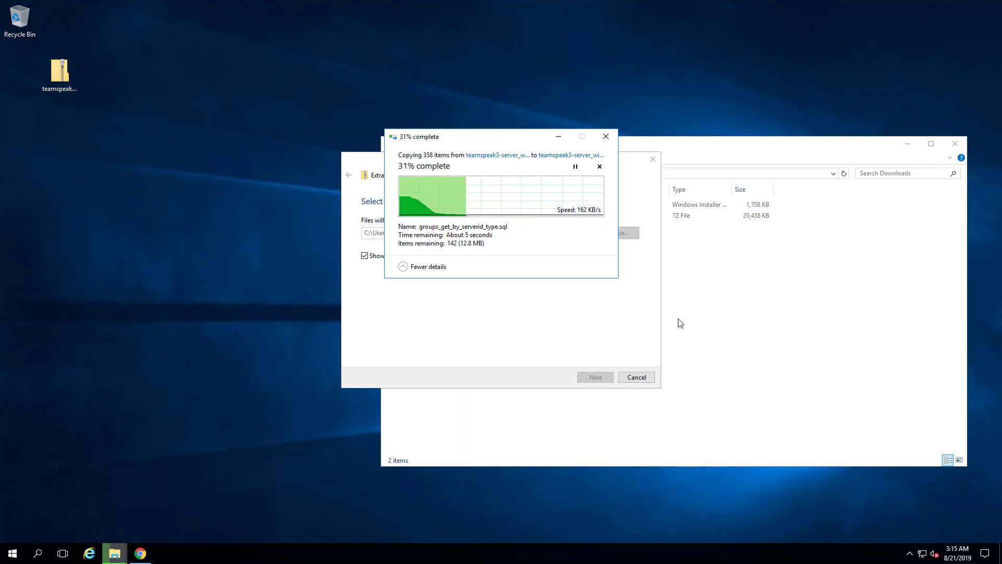
- Move SQLiteStudio.7z onto the desktop beside the TeamSpeak icons and close the Explorer windows
left_click(699, 324)
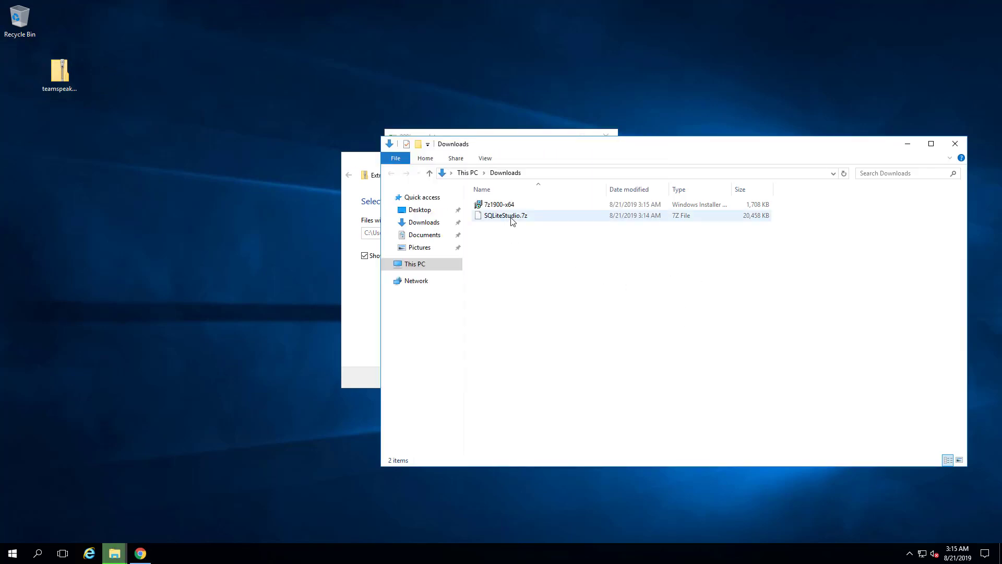
left_click(519, 218)
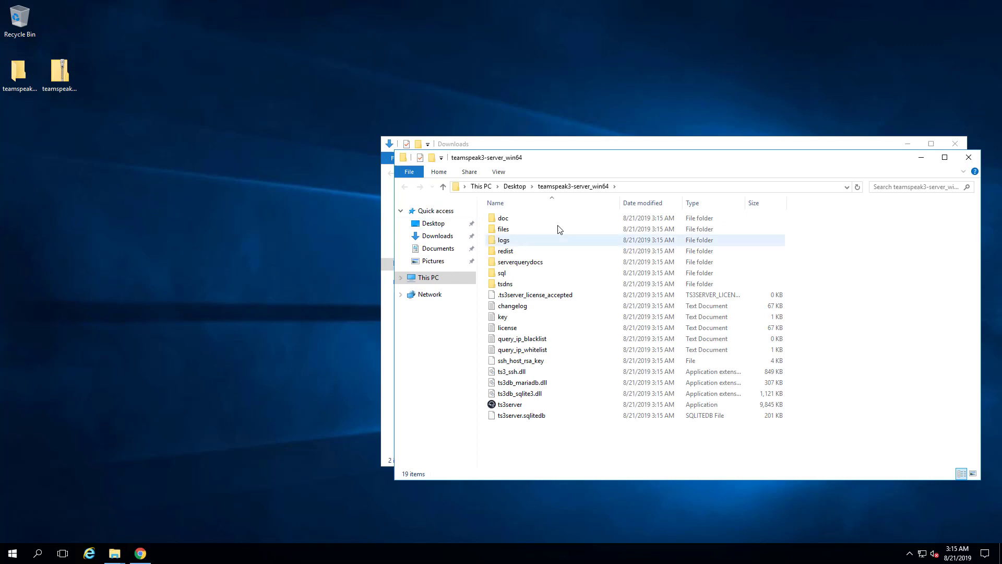
left_click_drag(551, 157, 406, 331)
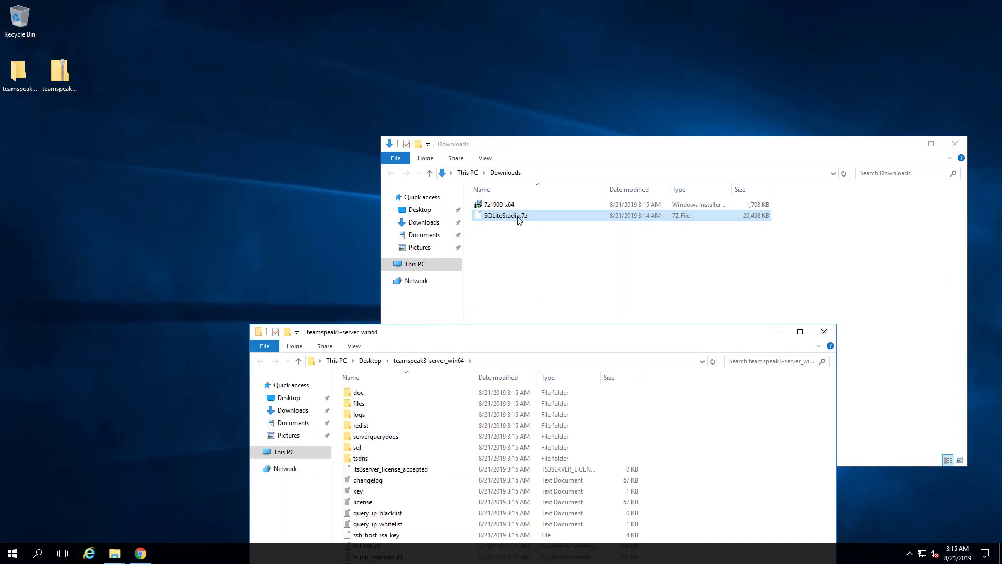
left_click(529, 219)
left_click_drag(511, 220, 182, 89)
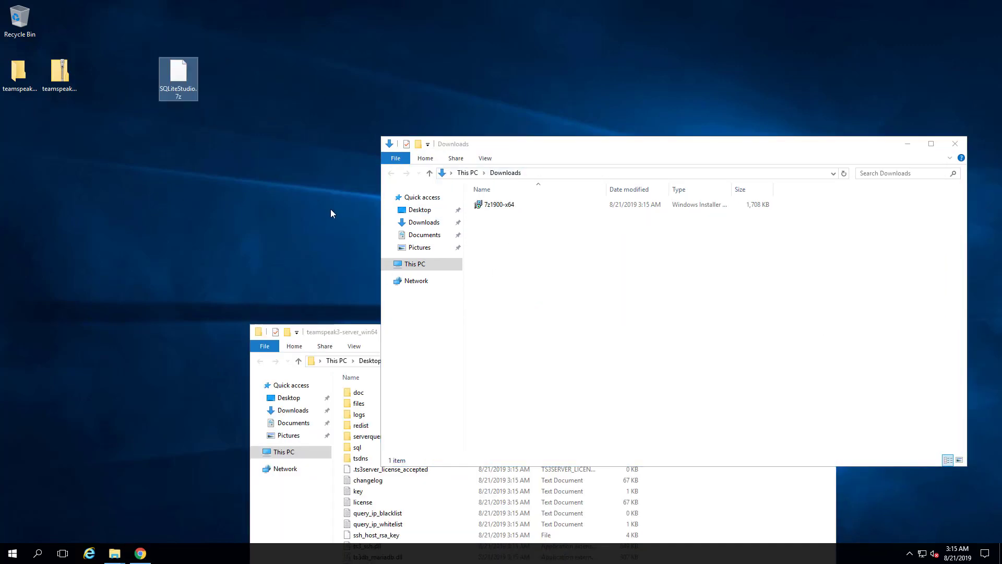
key("alt+F4")
left_click(830, 330)
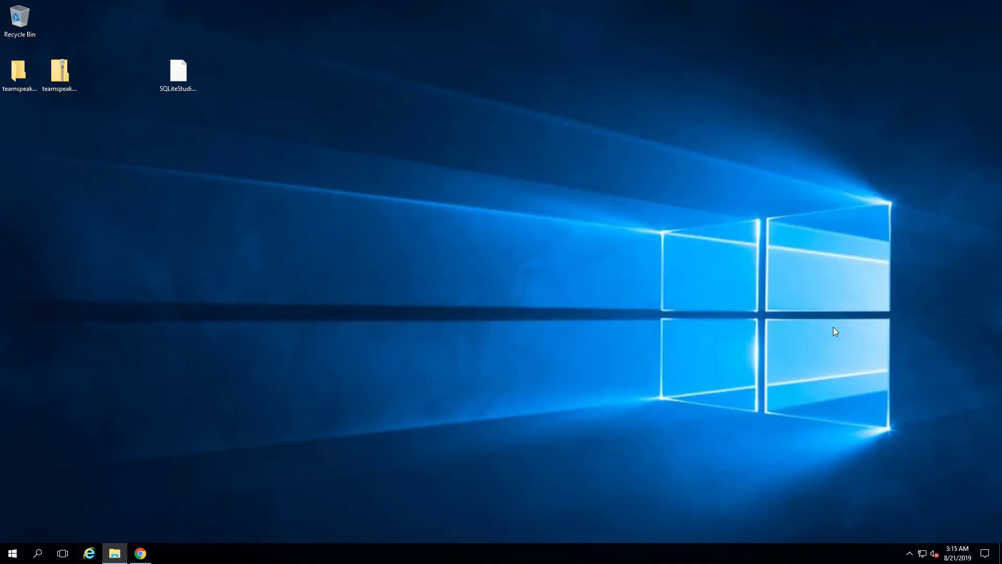
left_click(374, 143)
left_click_drag(165, 79, 99, 76)
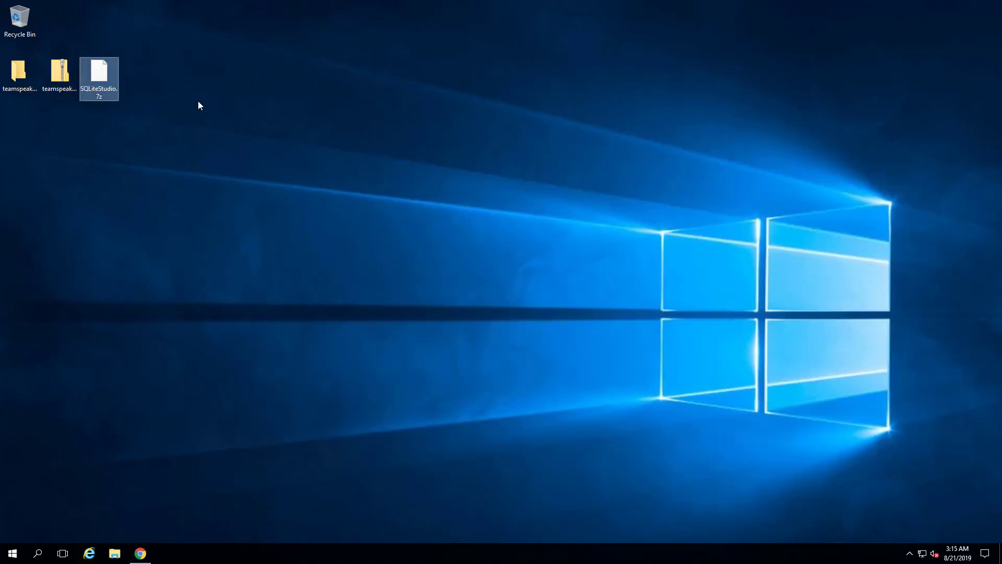
- Open the teamspeak3-server_win64 folder and start the ts3server application
double_click(24, 80)
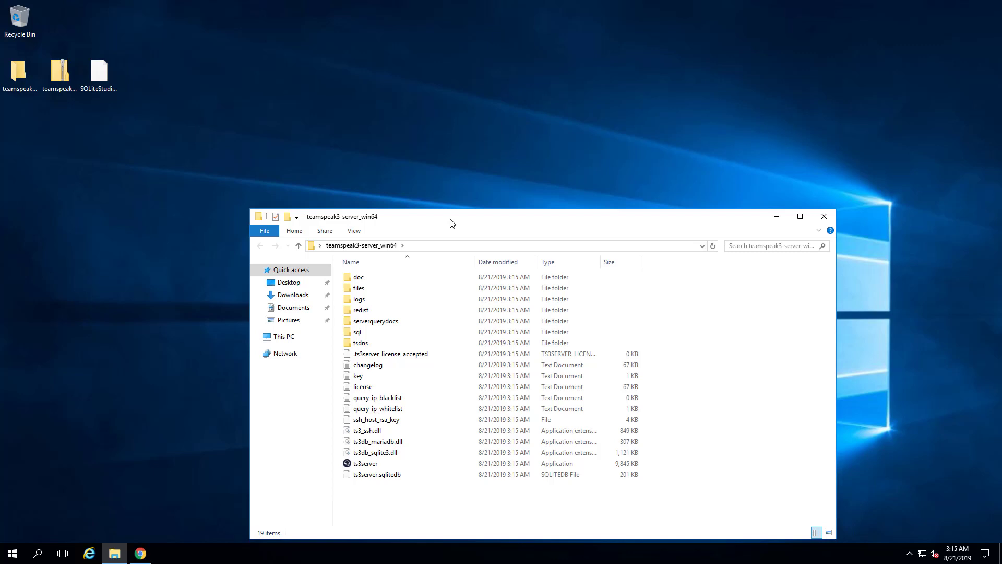
left_click_drag(394, 225, 336, 82)
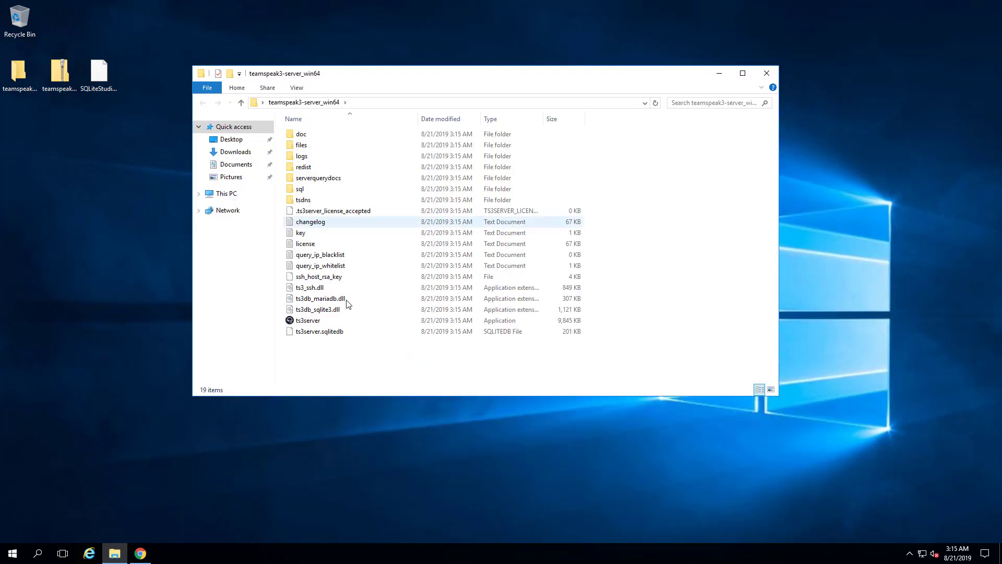
left_click(313, 323)
double_click(314, 323)
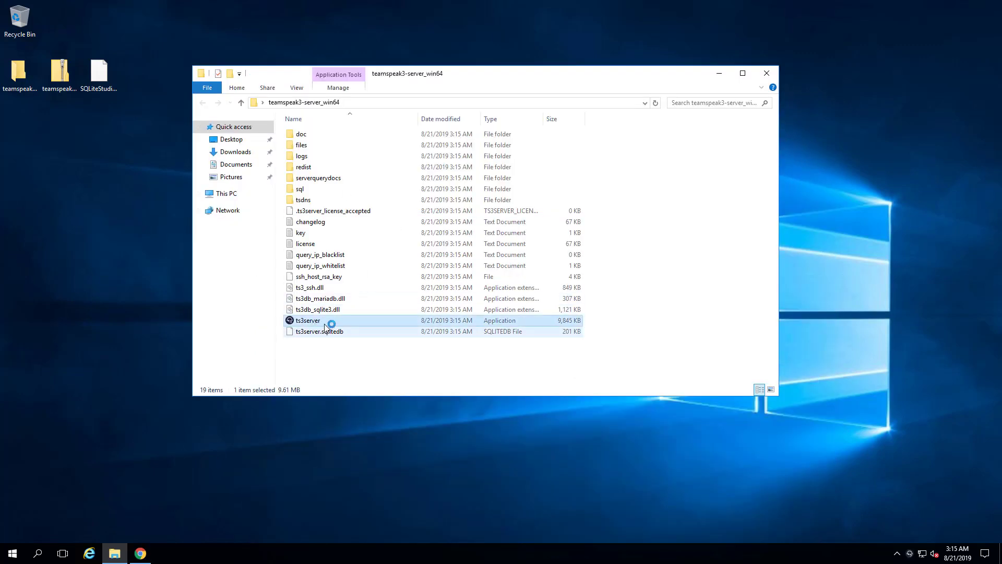
- Open the server's key file in Notepad and move the window aside
double_click(302, 235)
left_click_drag(353, 138, 63, 114)
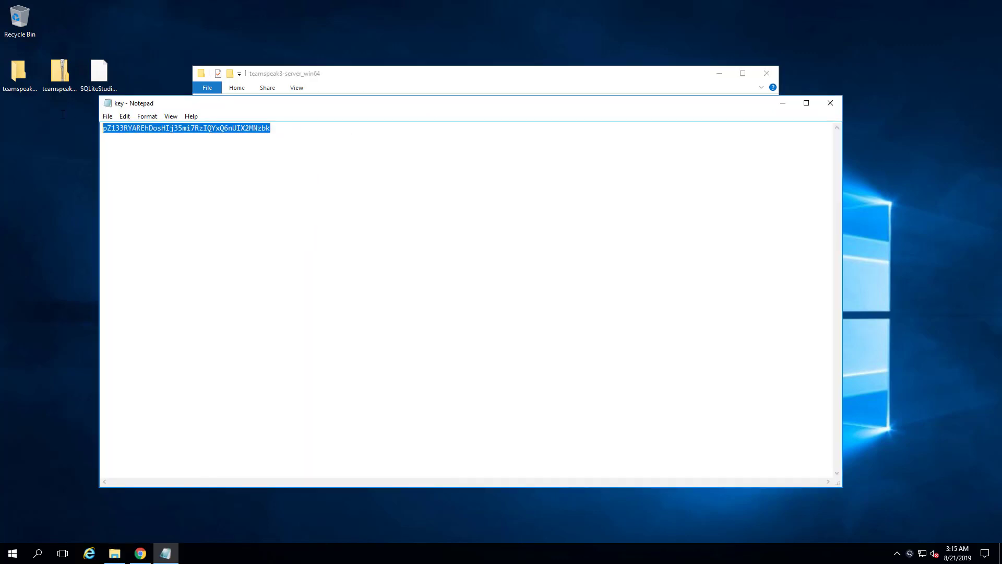
left_click(303, 138)
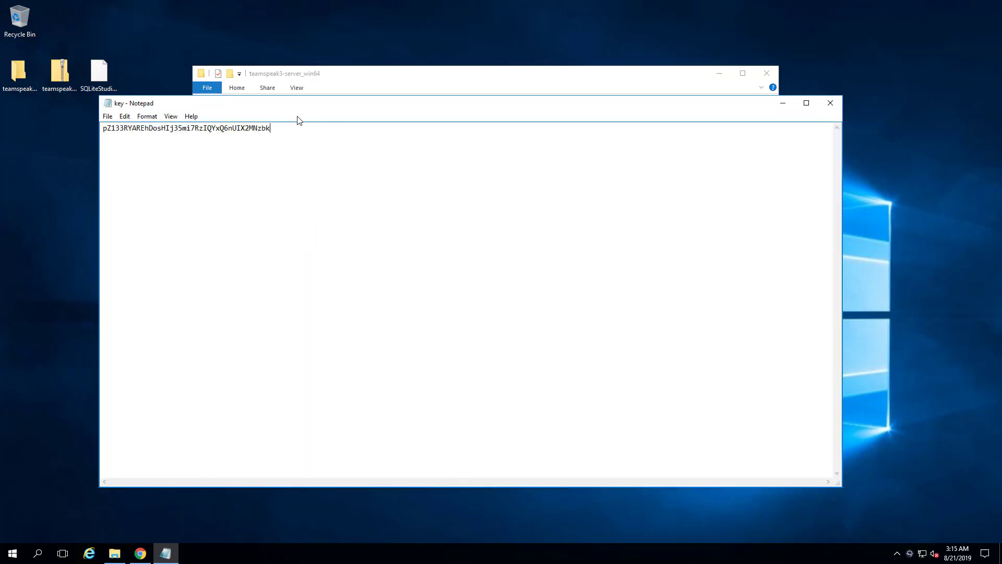
left_click_drag(280, 108, 687, 156)
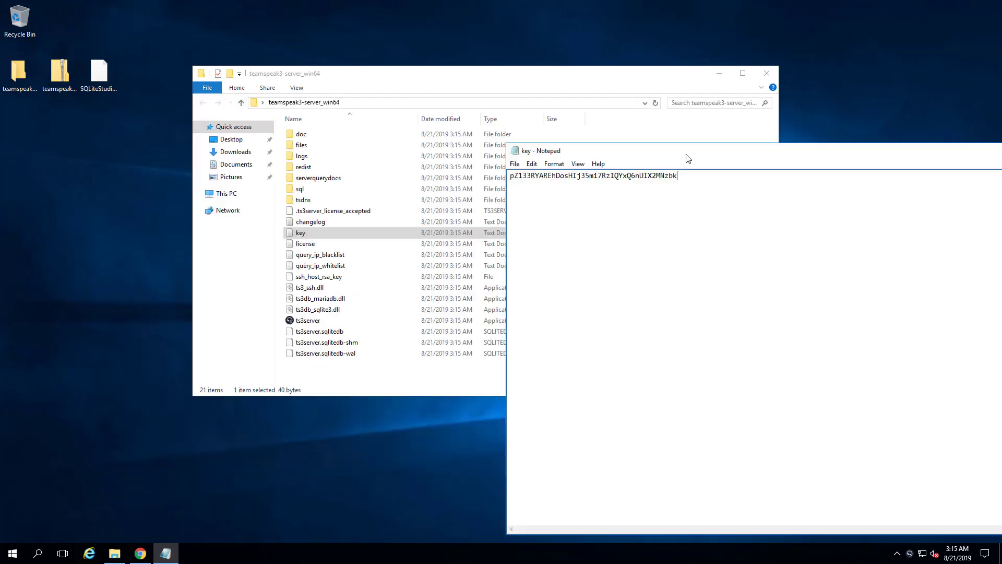
- Launch TeamSpeak 3 Client from the Start menu
left_click(140, 289)
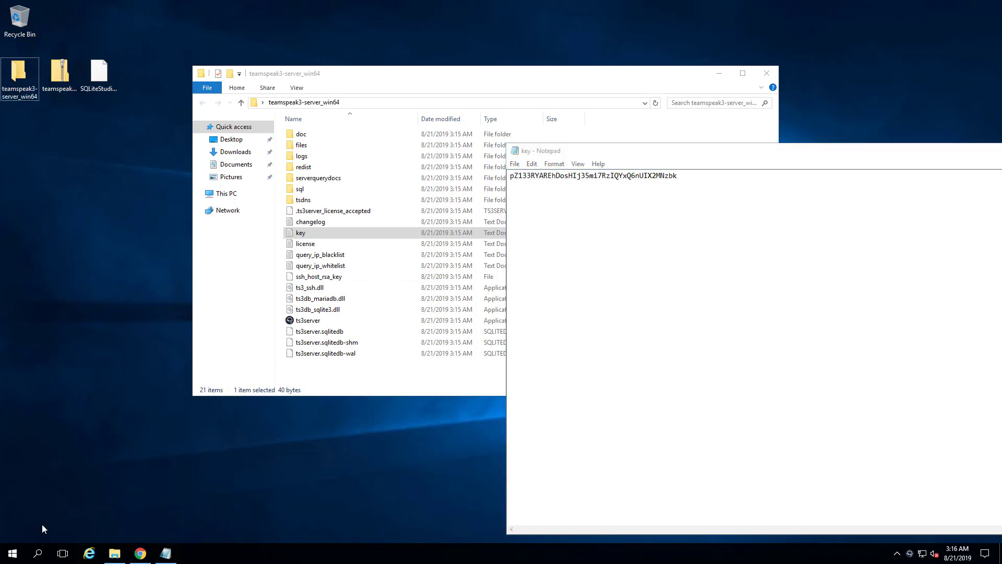
left_click(12, 553)
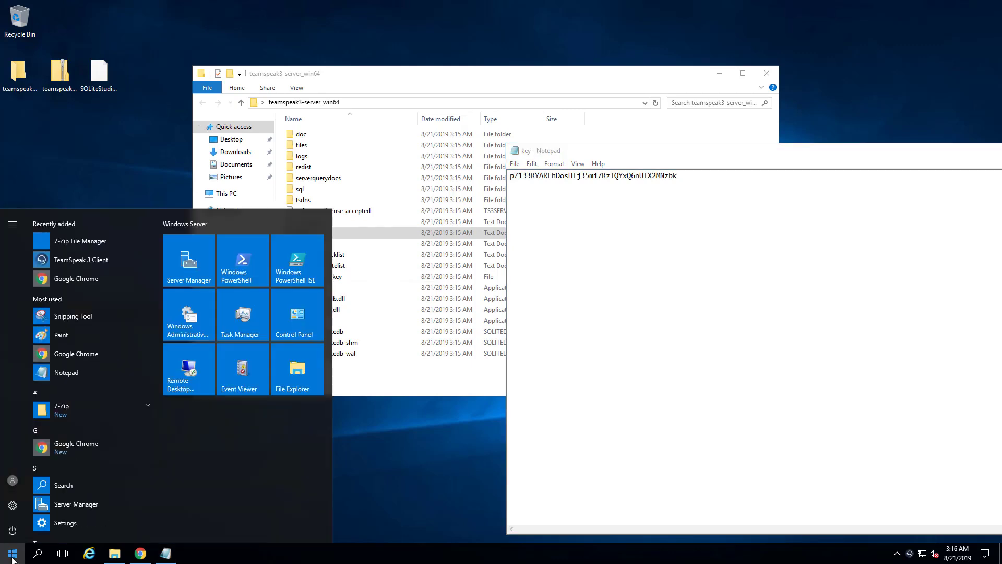
left_click(81, 266)
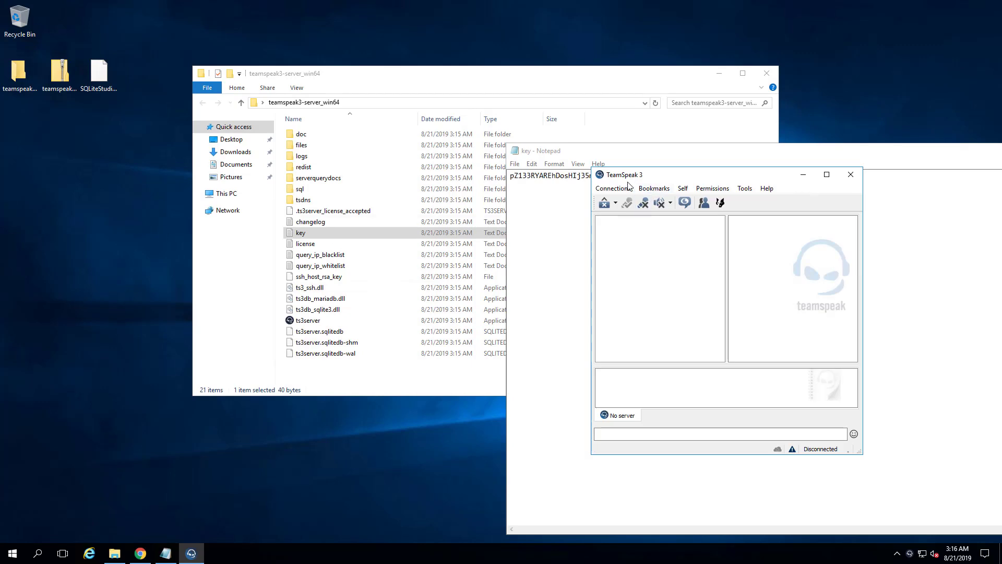
- Connect to the server at localhost, which crashes the client
left_click(630, 186)
left_click(610, 197)
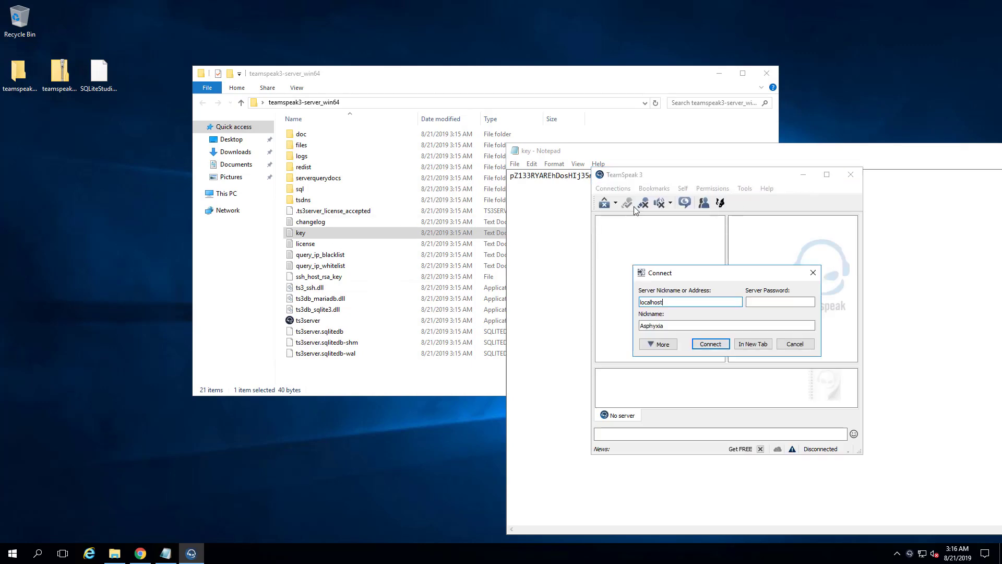
left_click(715, 342)
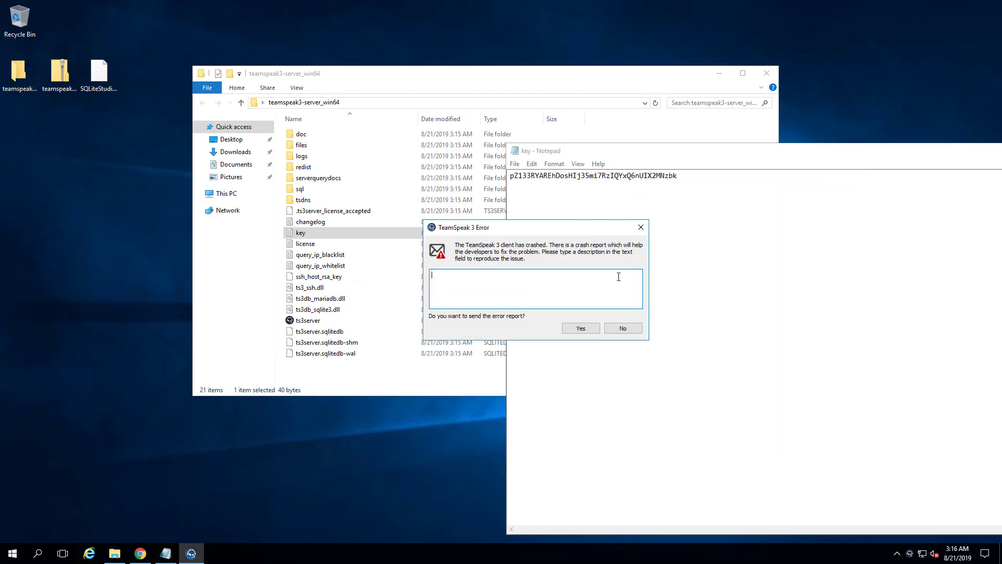
- Decline sending the TeamSpeak crash report and bring the Notepad key window fully on screen
left_click(623, 328)
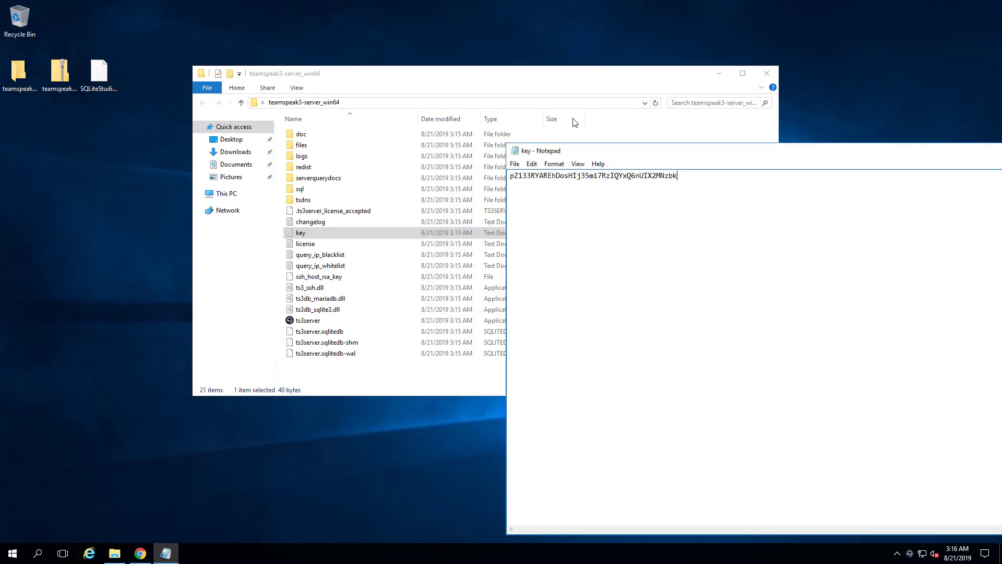
left_click_drag(574, 151, 312, 95)
key("ctrl+a")
left_click(604, 150)
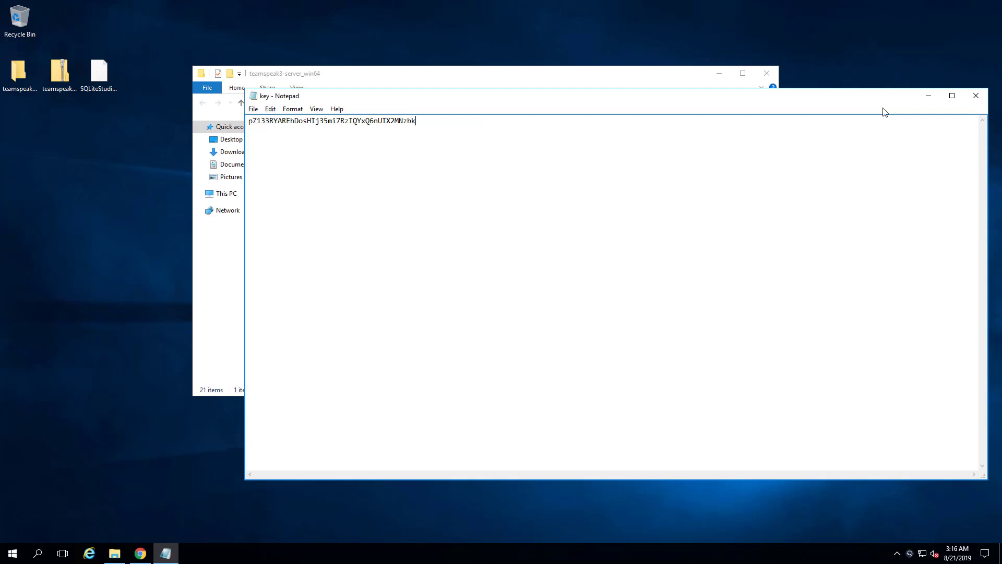
- Close the key file without saving and select ts3server.sqlitedb in the server folder
left_click(976, 95)
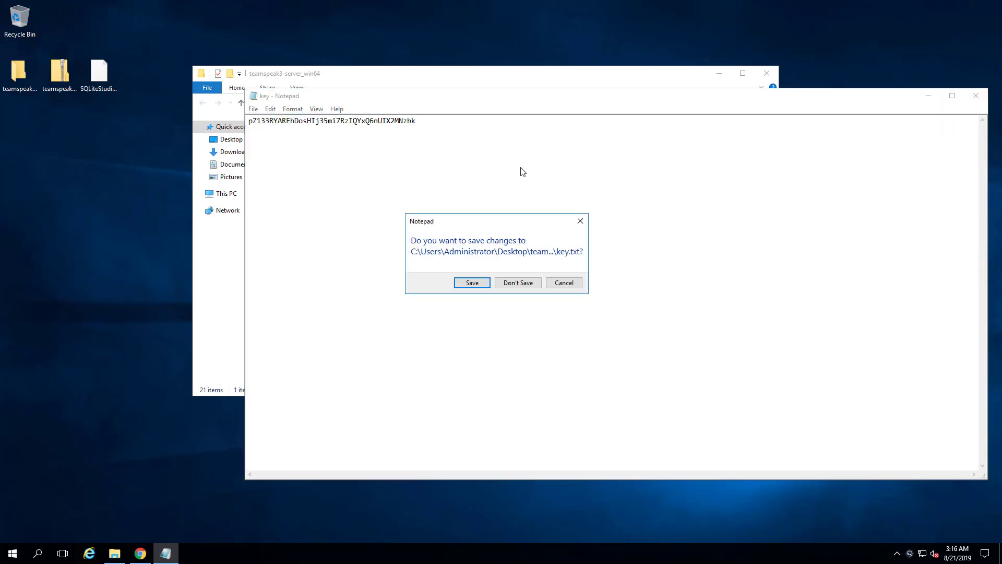
left_click(519, 284)
left_click(349, 378)
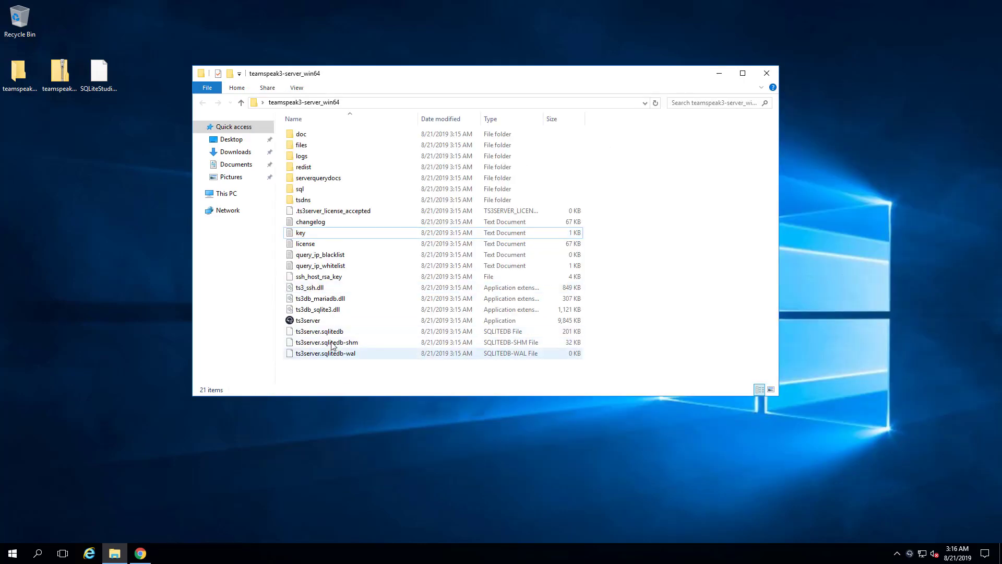
left_click(321, 334)
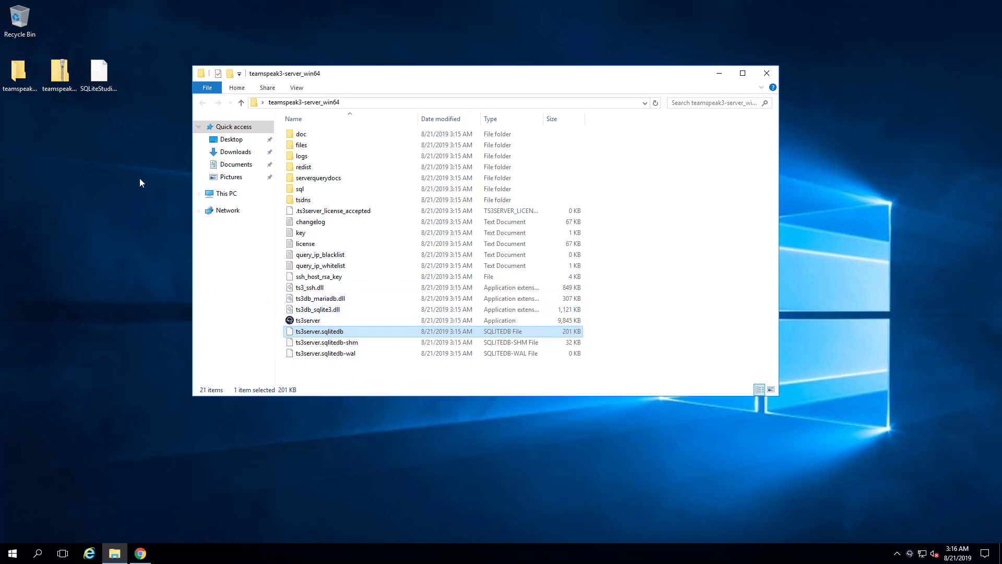
- Extract SQLiteStudio.7z with 7-Zip to a "SQLiteStudio\" folder on the desktop
left_click(102, 81)
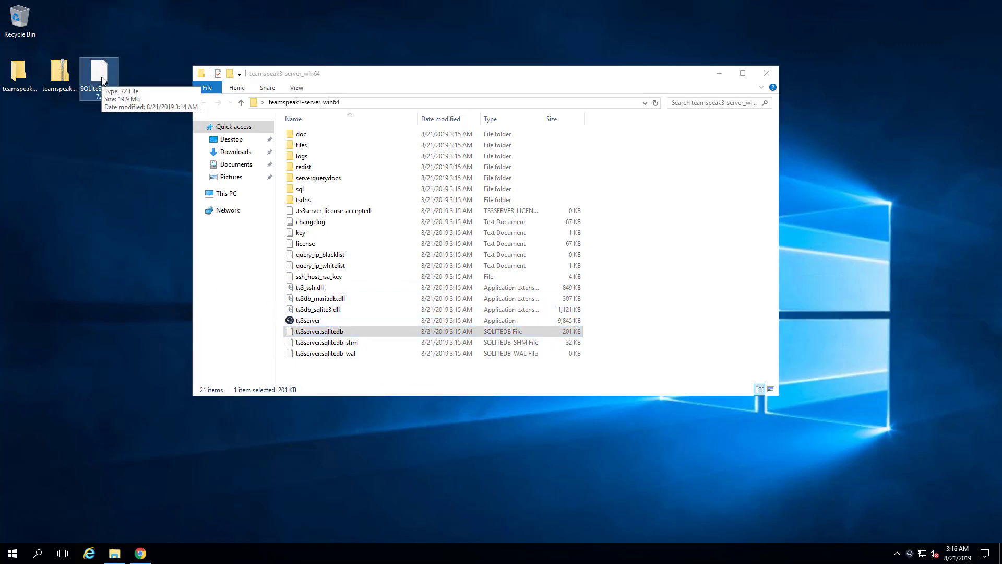
right_click(102, 81)
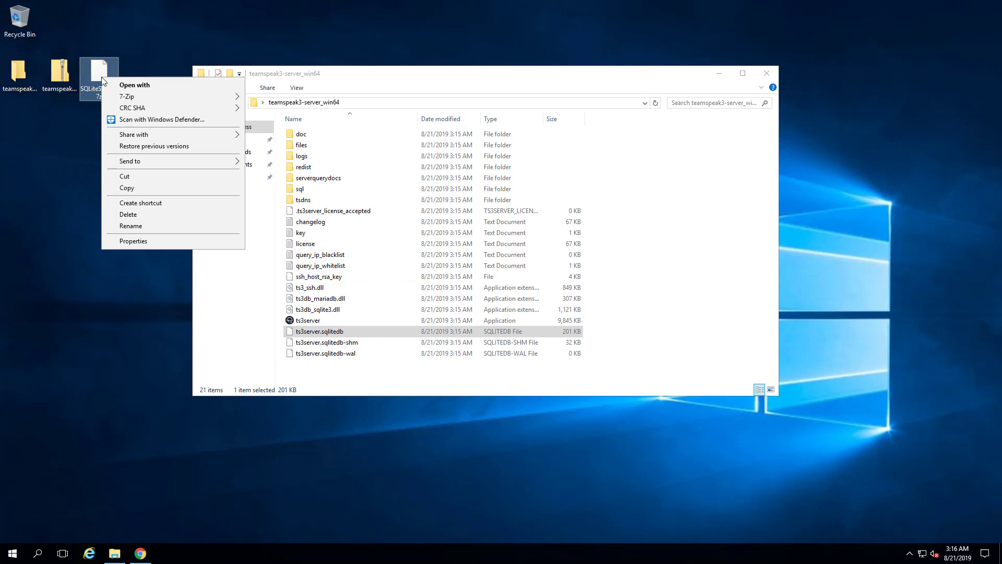
mouse_move(139, 97)
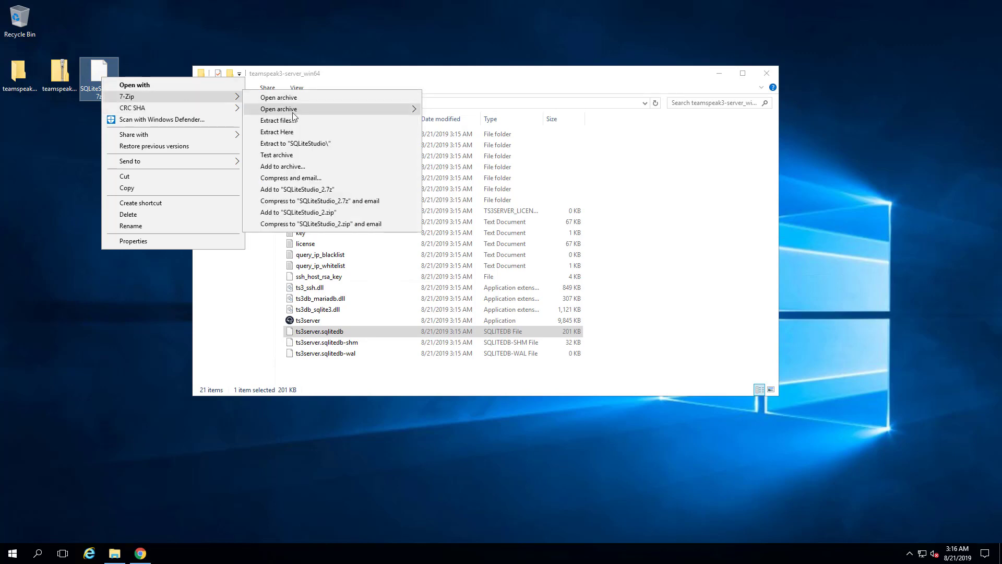
left_click(311, 144)
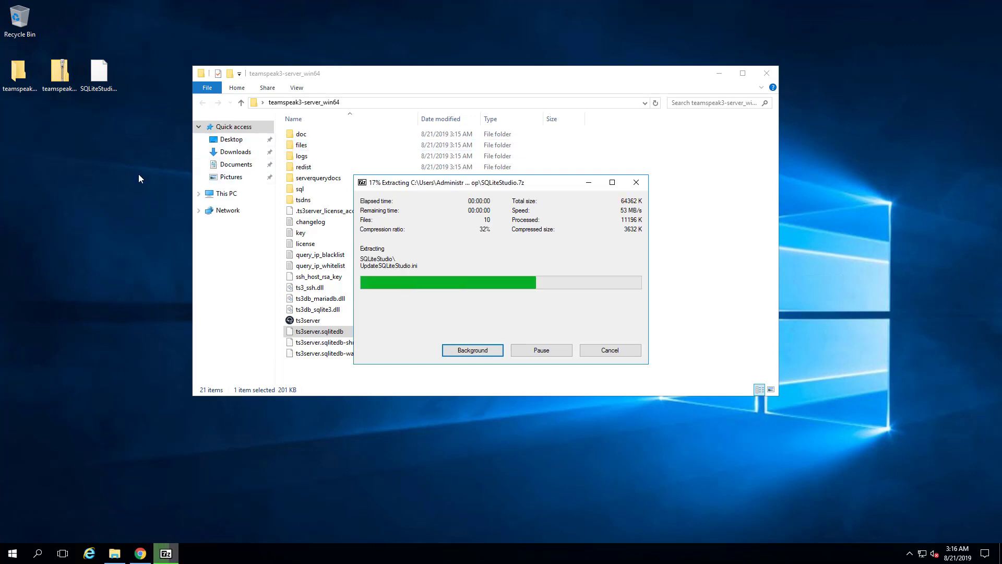
- Open the extracted SQLiteStudio folder and scroll to the end of its contents
double_click(19, 128)
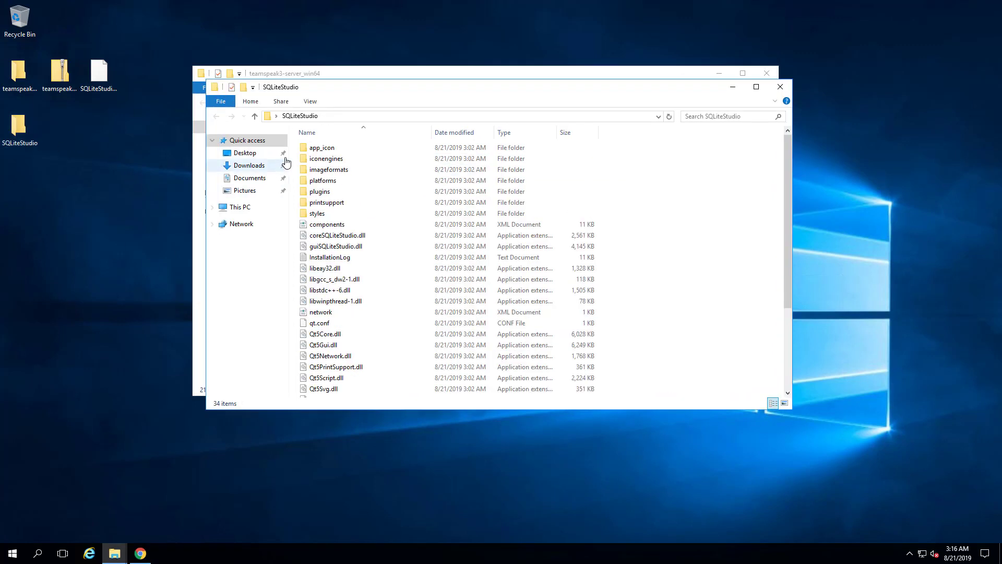
left_click_drag(314, 89, 167, 96)
scroll(256, 358, "down", 4)
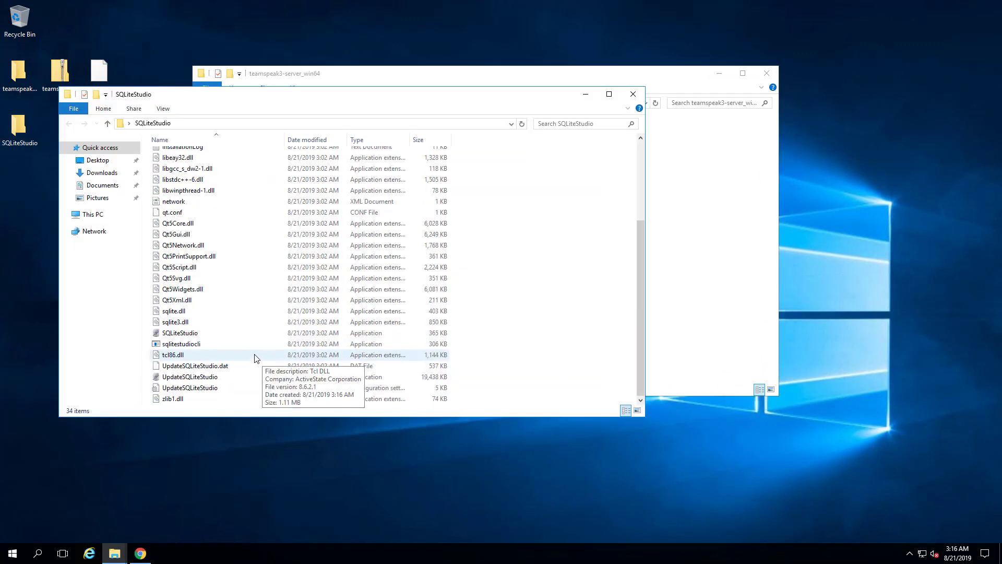
- Launch SQLiteStudio and widen its database tree to show full table names
double_click(192, 335)
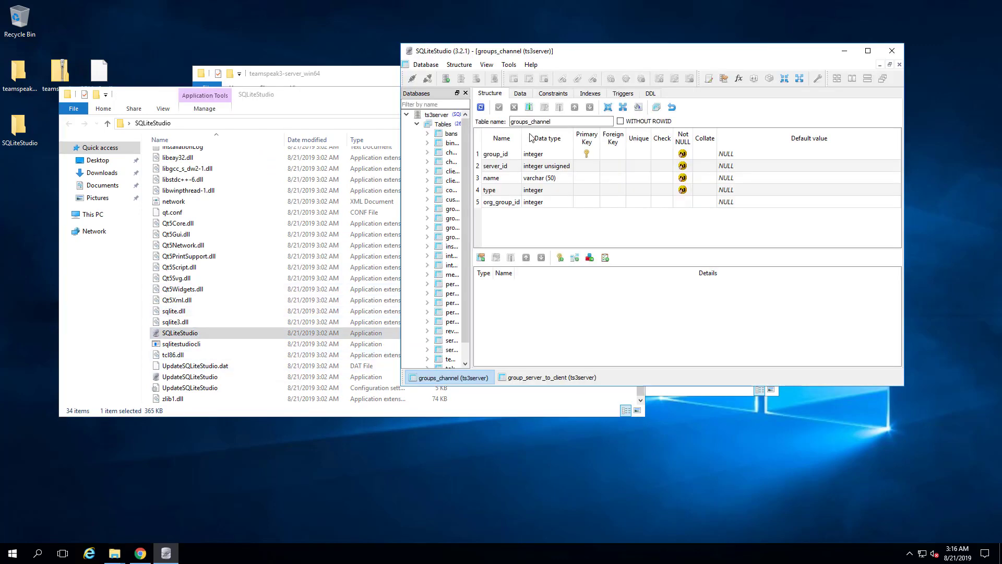
left_click_drag(504, 52, 188, 159)
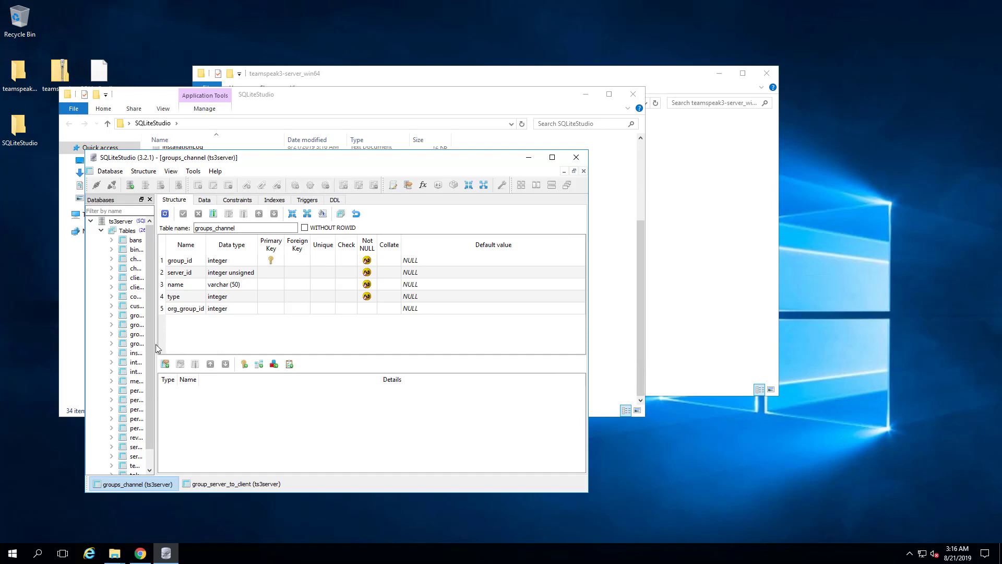
left_click_drag(156, 349, 251, 339)
- Choose Remove the database for ts3server in the Databases tree
left_click(110, 171)
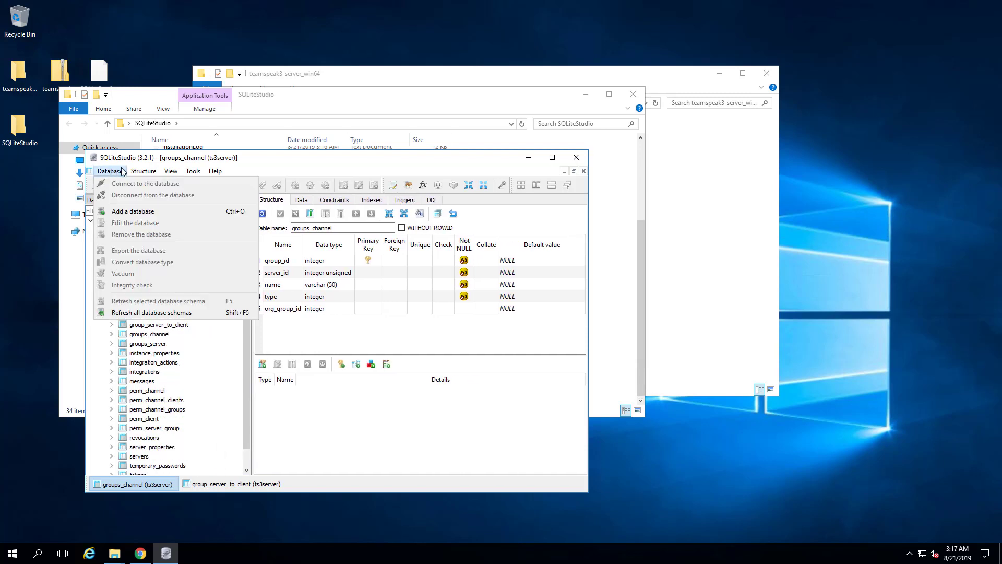
left_click(122, 171)
right_click(130, 222)
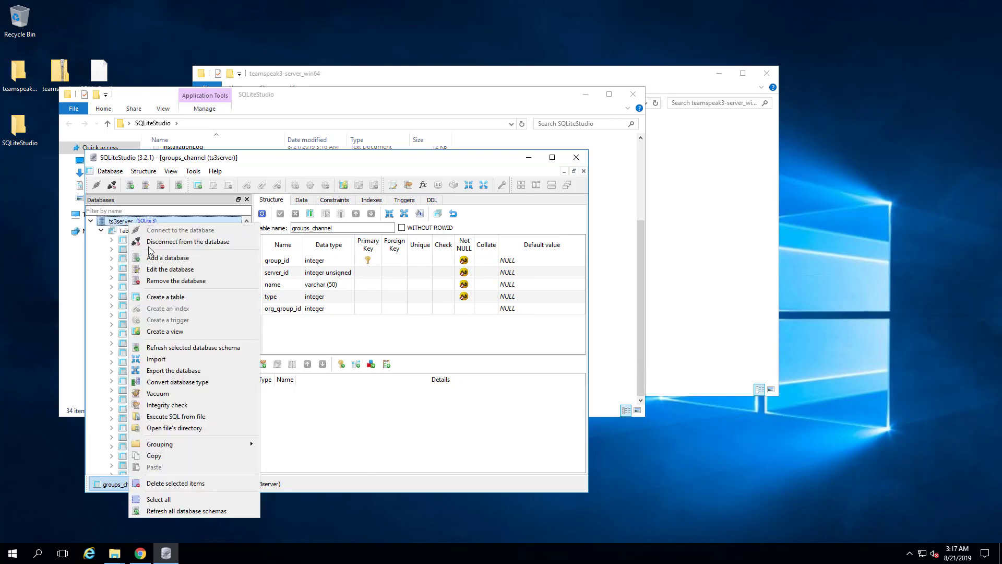
left_click(166, 289)
right_click(148, 224)
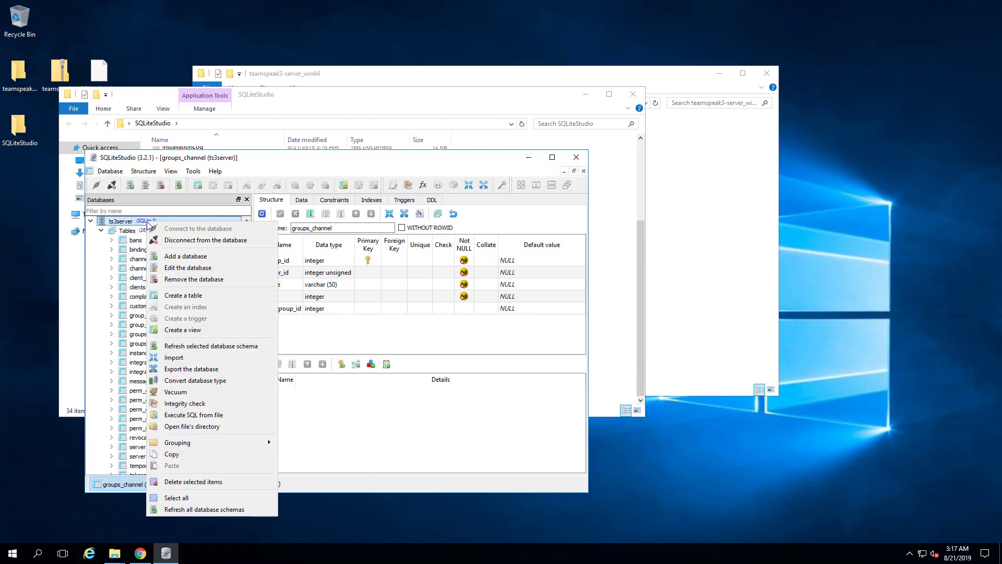
left_click(203, 279)
- Confirm removing ts3server, shut down the background TeamSpeak server, and copy the server folder path
left_click(380, 342)
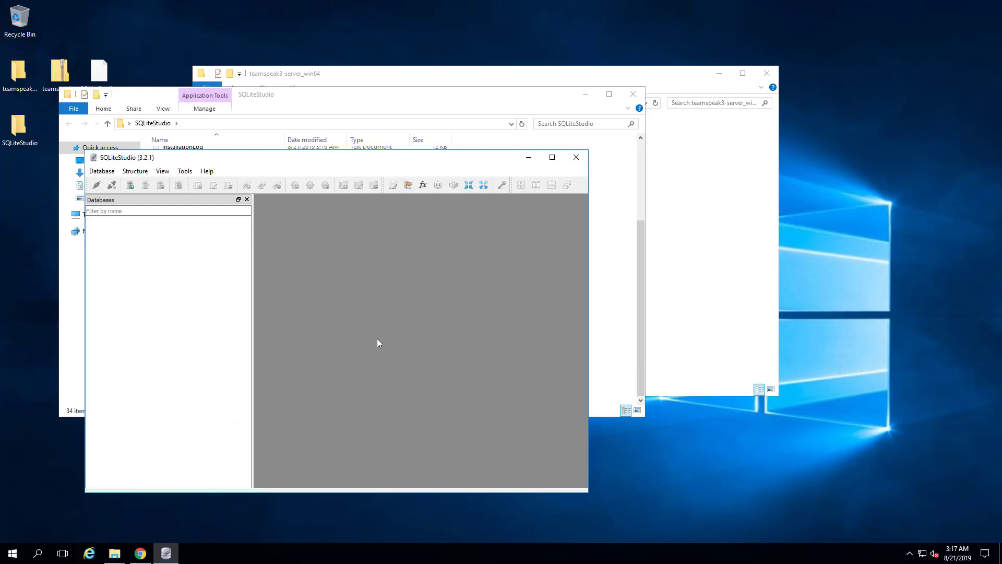
left_click(712, 248)
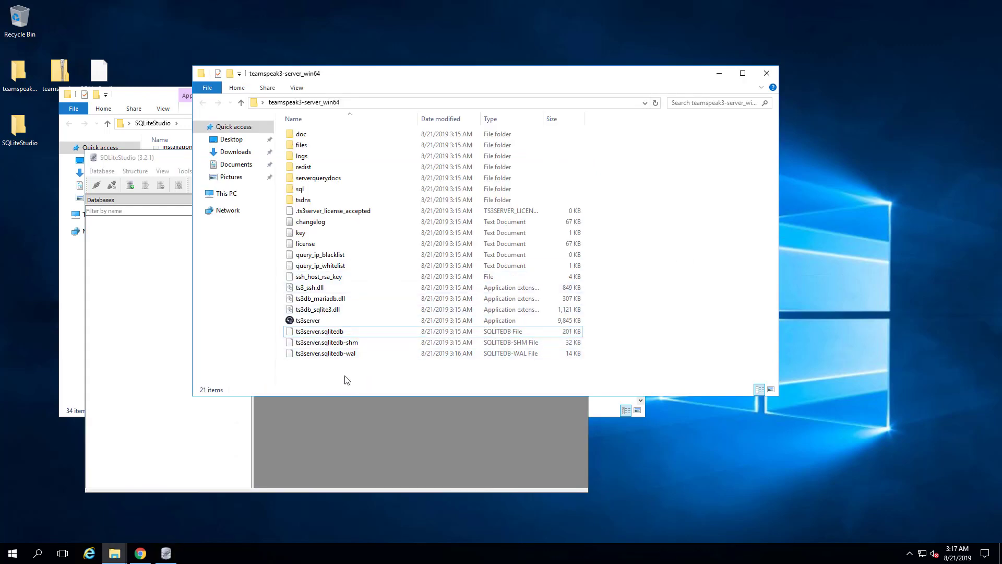
left_click(910, 554)
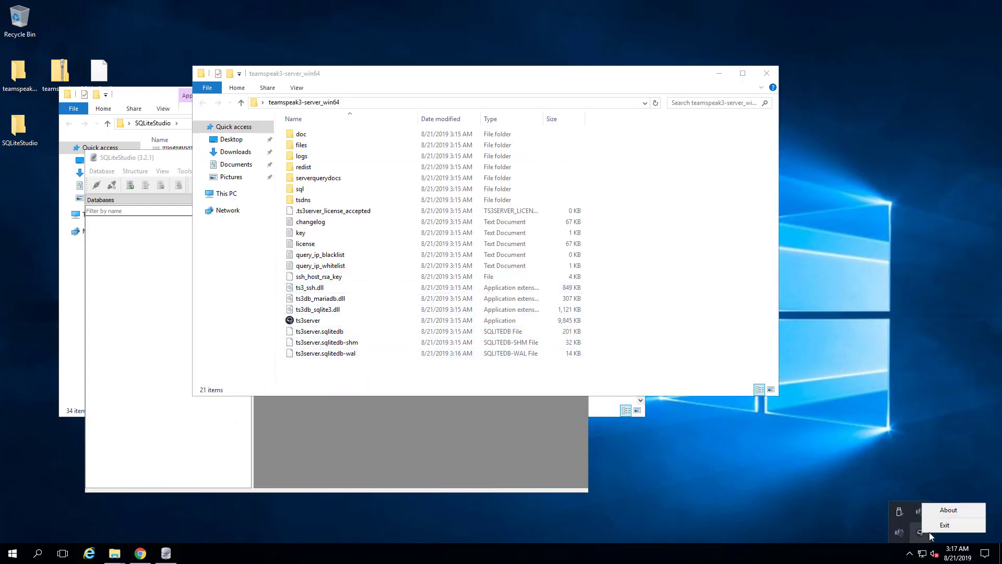
left_click(940, 528)
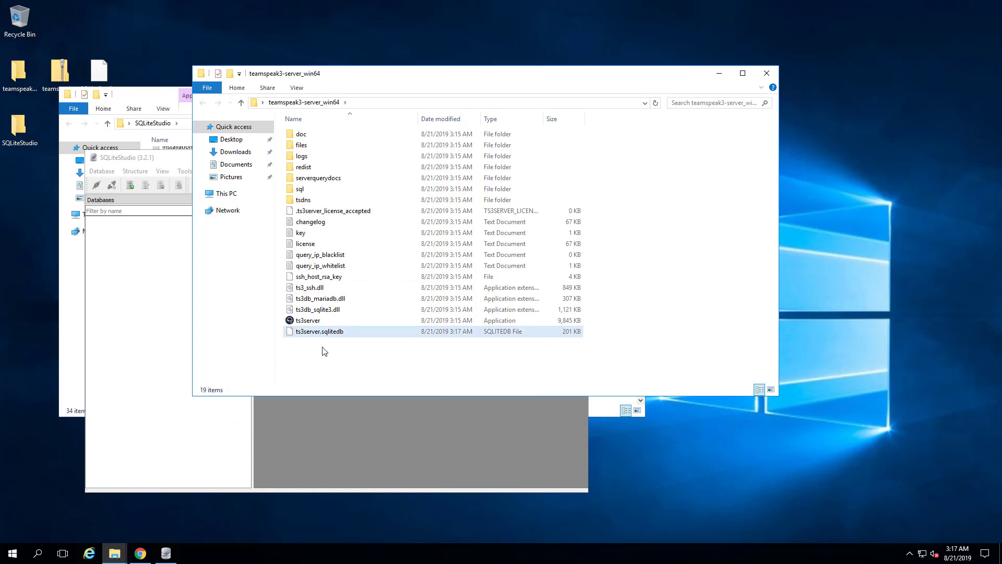
left_click(372, 102)
key("ctrl+c")
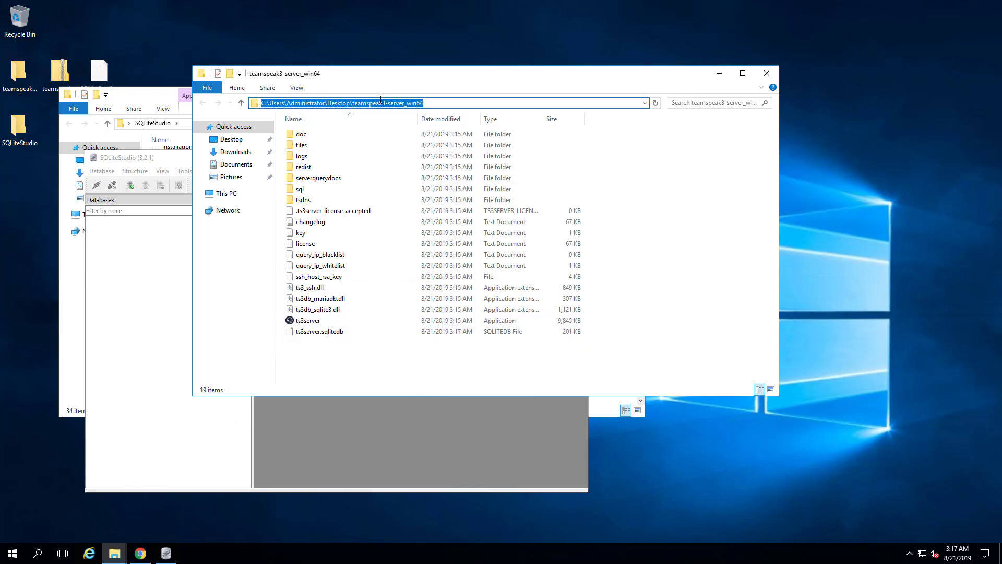
left_click(132, 289)
- Start Add a database and browse to the pasted teamspeak3-server_win64 path with All files shown
right_click(139, 241)
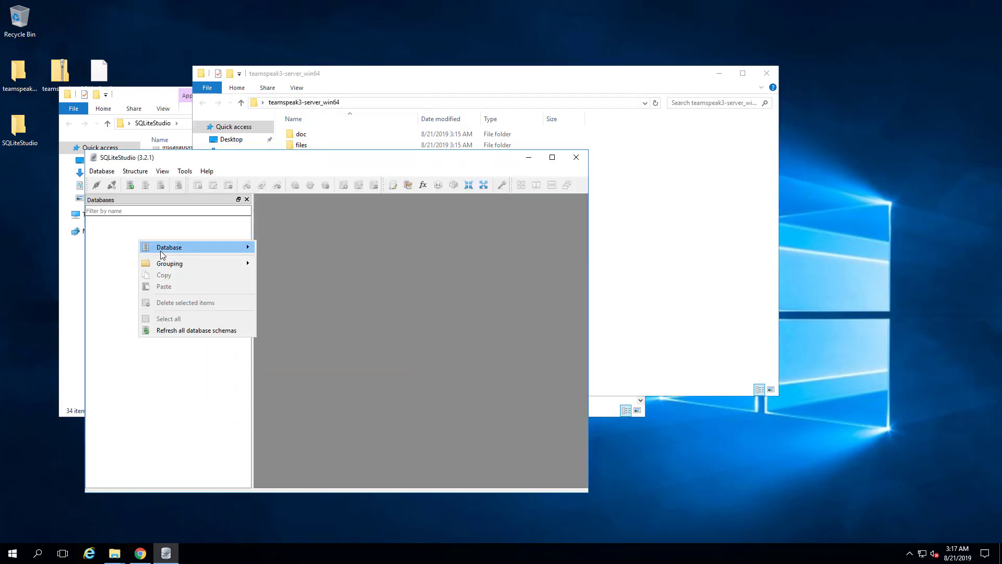
mouse_move(163, 250)
left_click(281, 250)
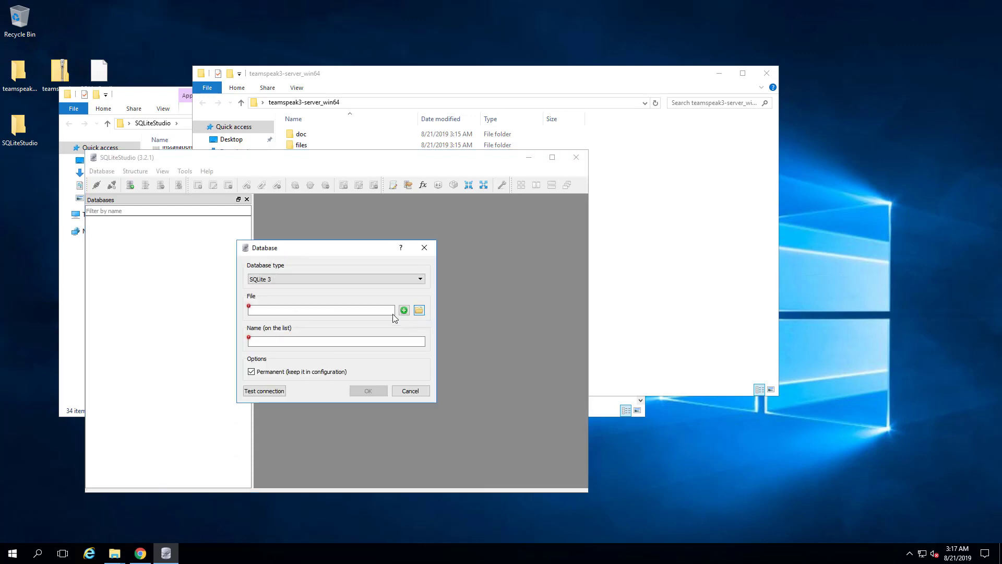
left_click(419, 310)
key("ctrl+v")
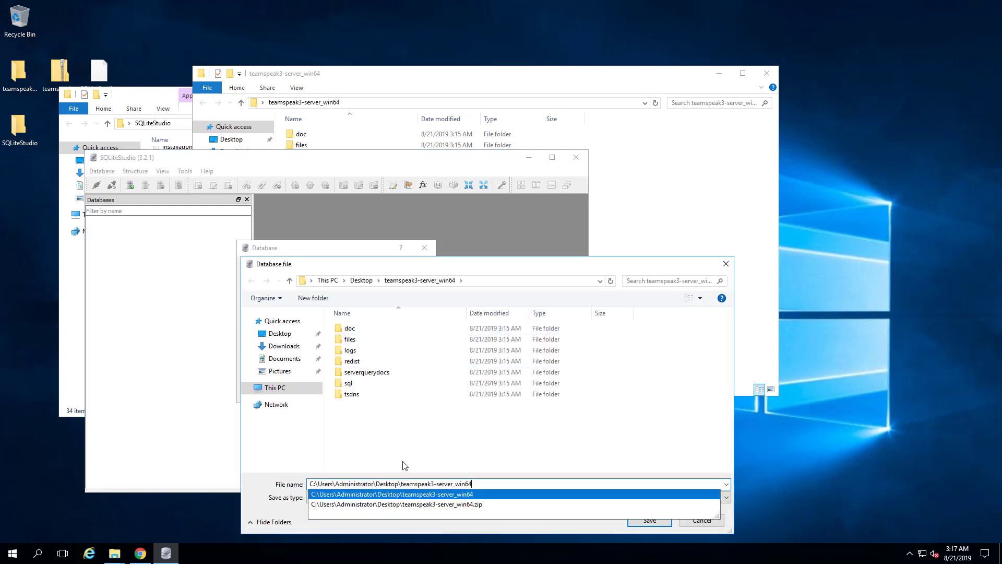
key("Escape")
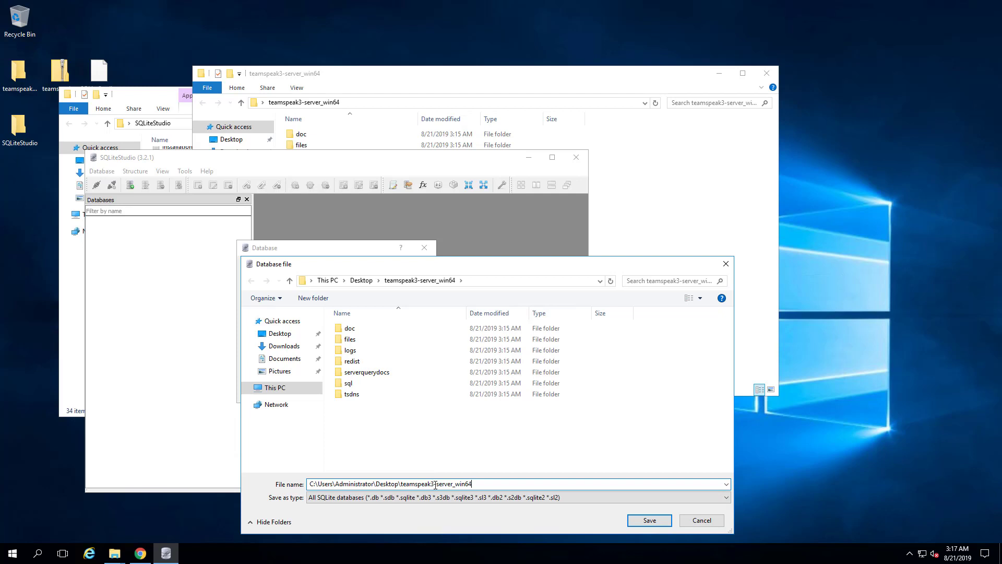
left_click(650, 520)
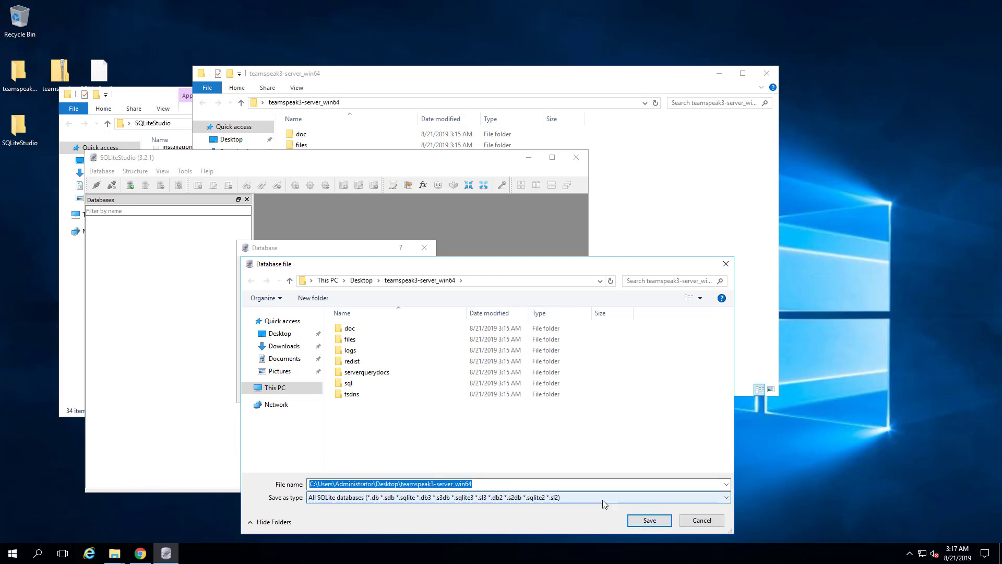
left_click(485, 498)
left_click(412, 531)
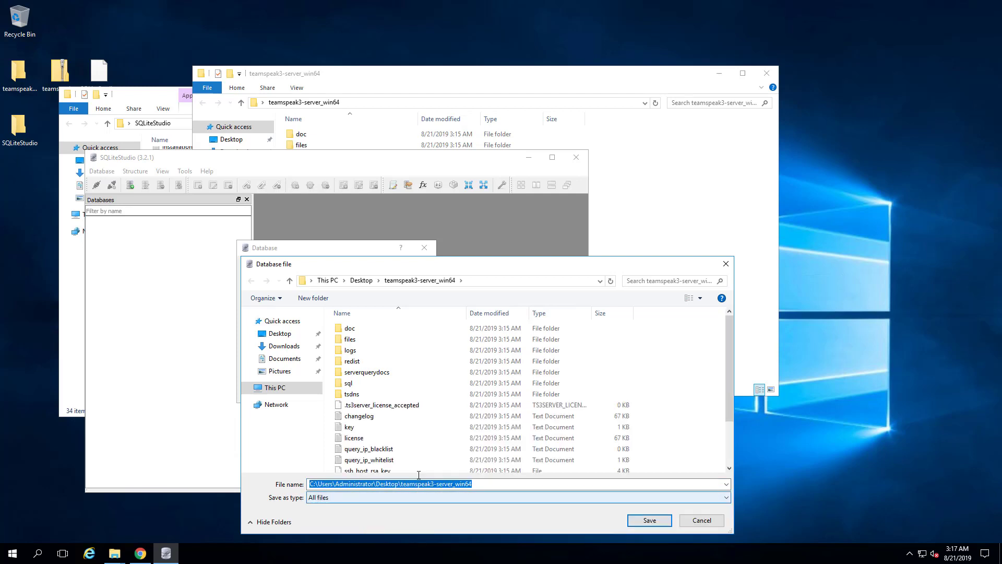
key("Escape")
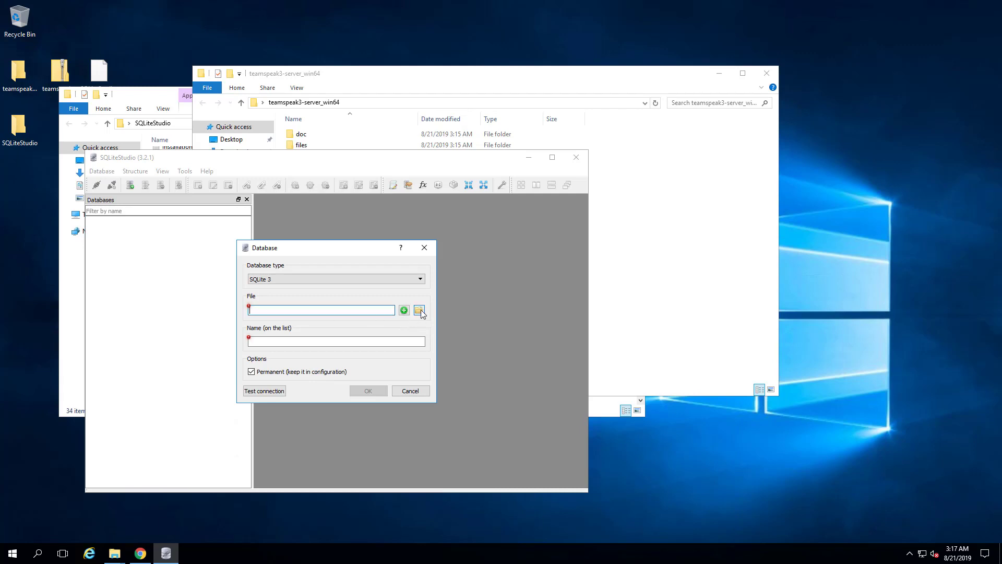
- Browse for an existing file with All files shown and pick ts3server.sqlitedb
left_click(419, 310)
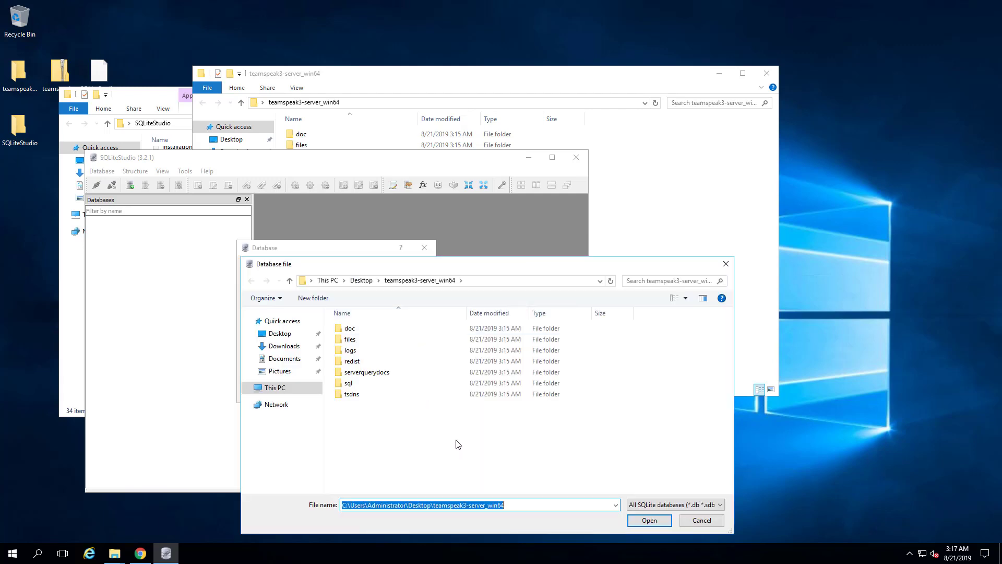
left_click(656, 505)
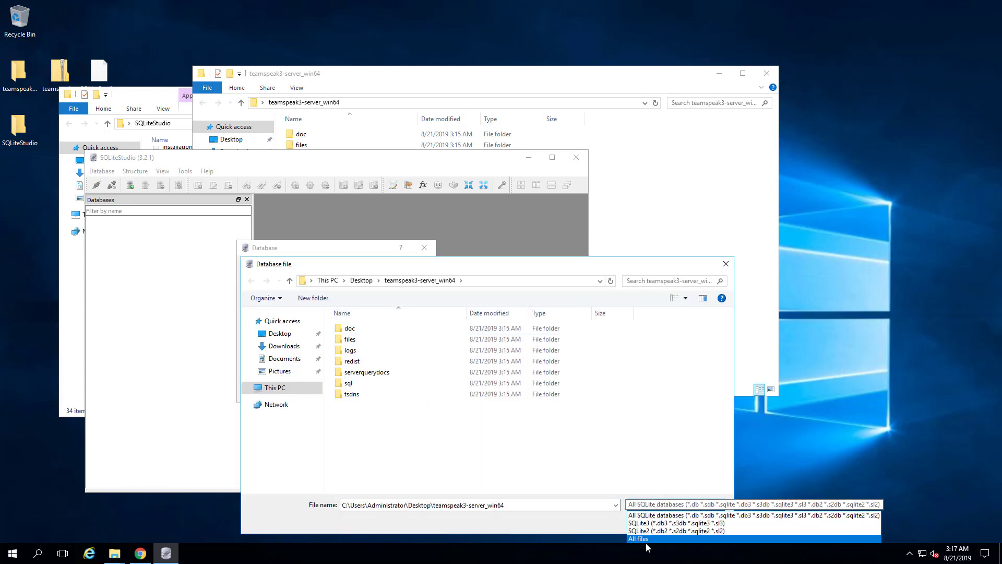
left_click(639, 539)
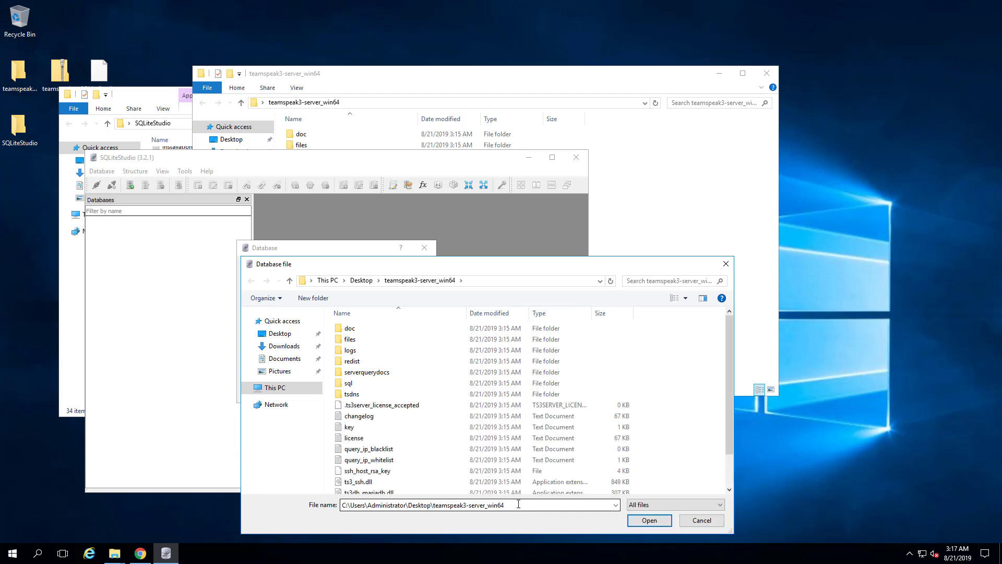
scroll(443, 445, "down", 1)
double_click(367, 488)
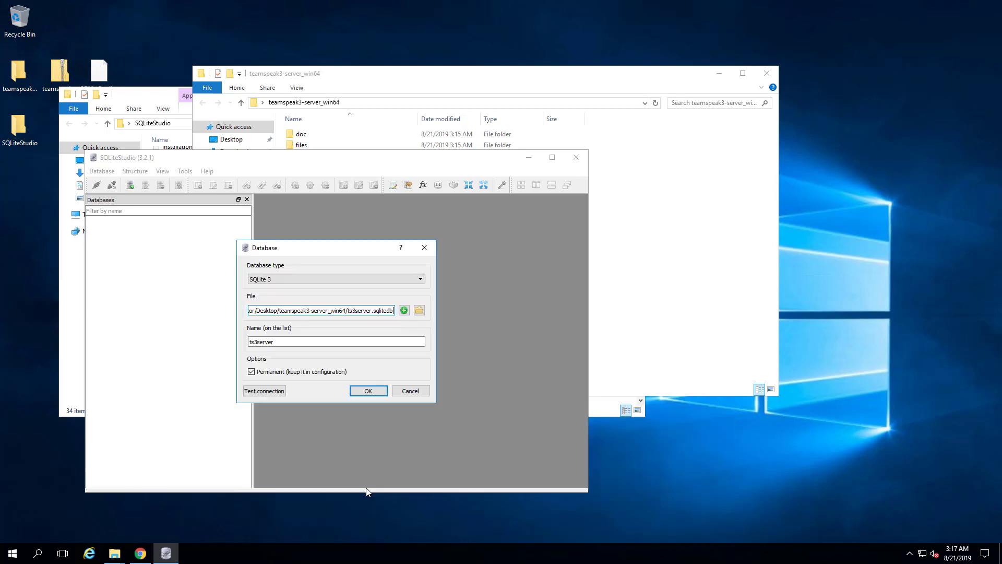
- Add the ts3server database and show the groups_channel table's data, selecting row 8's [CODE] name
left_click(369, 392)
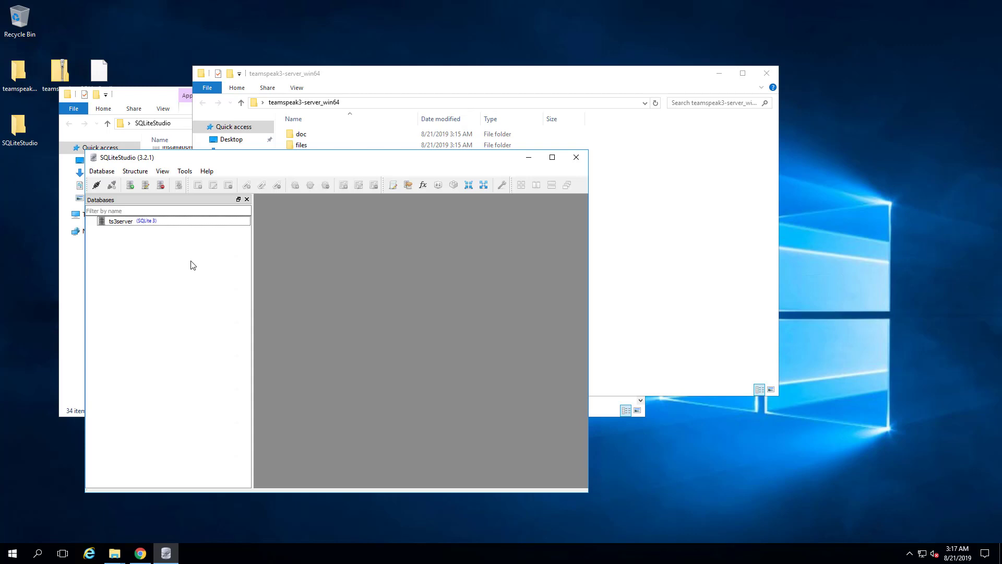
double_click(125, 221)
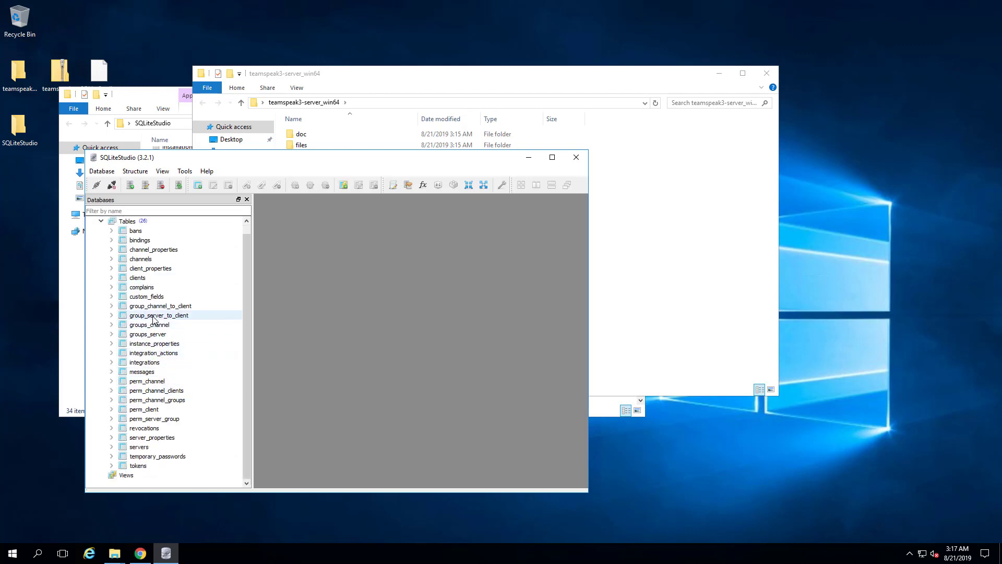
mouse_move(159, 315)
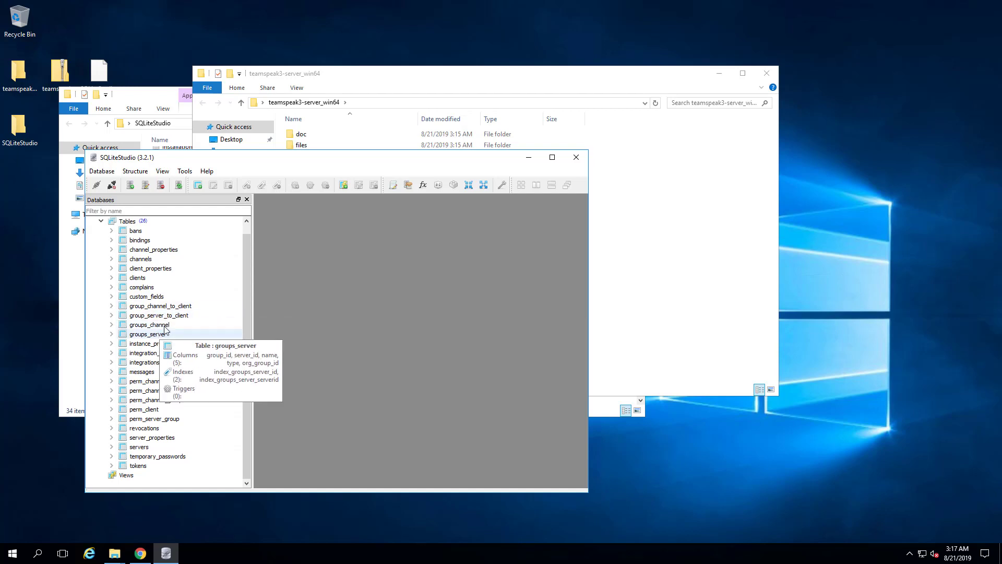
double_click(165, 325)
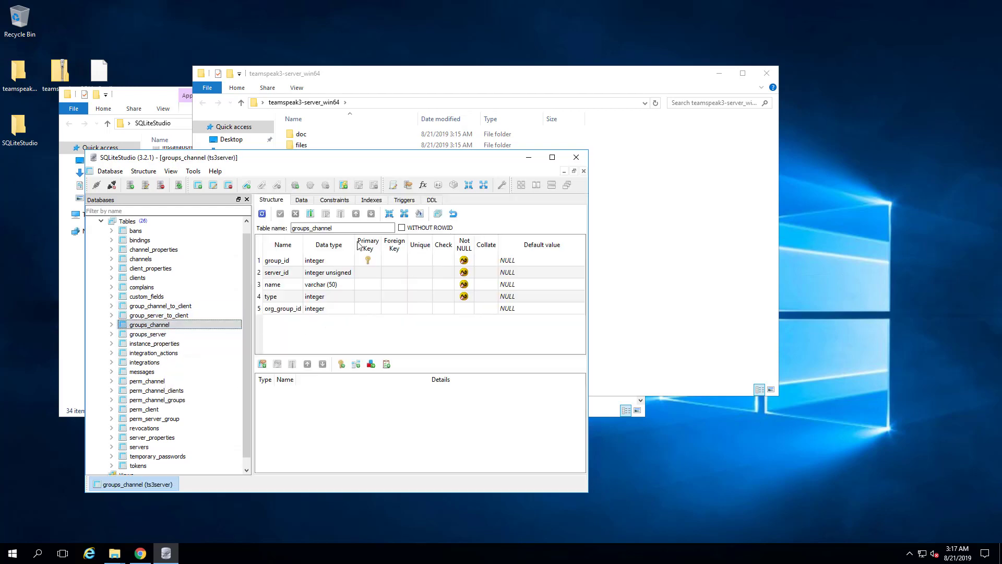
left_click(301, 200)
left_click(346, 313)
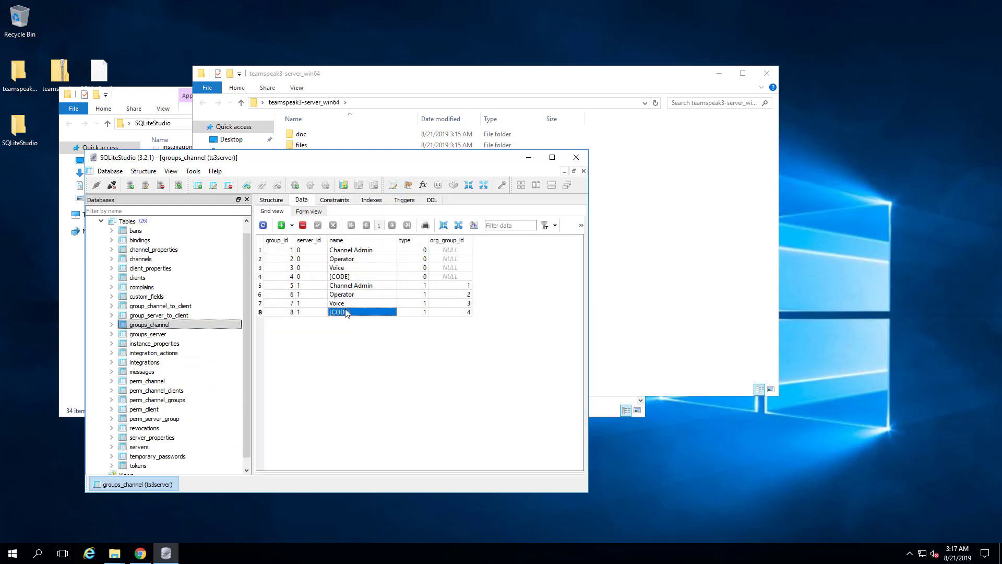
- Inspect row 8's [CODE] channel group name in a maximized window, leaving it unchanged, then restore
left_click(552, 158)
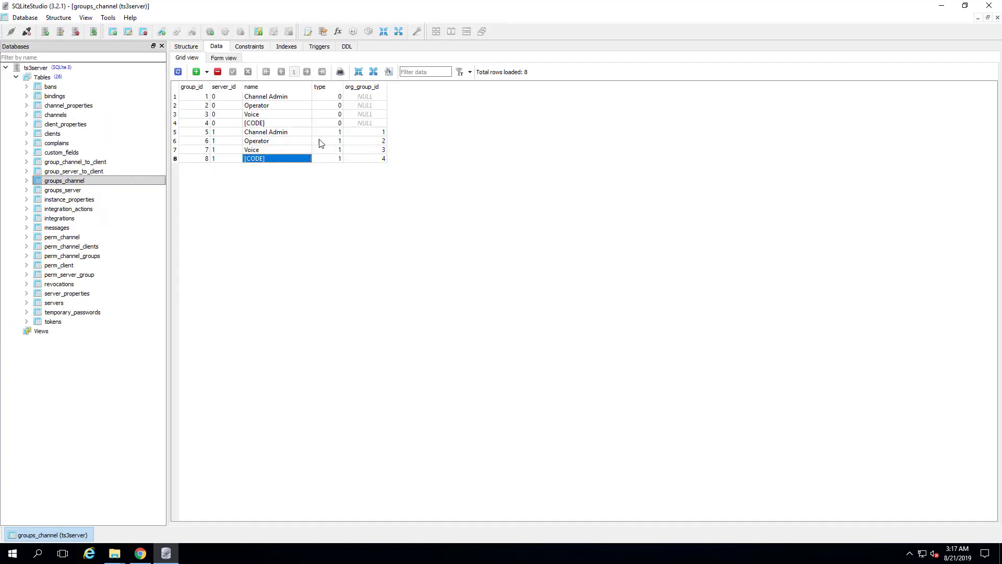
left_click_drag(312, 88, 594, 155)
double_click(401, 159)
left_click(412, 158)
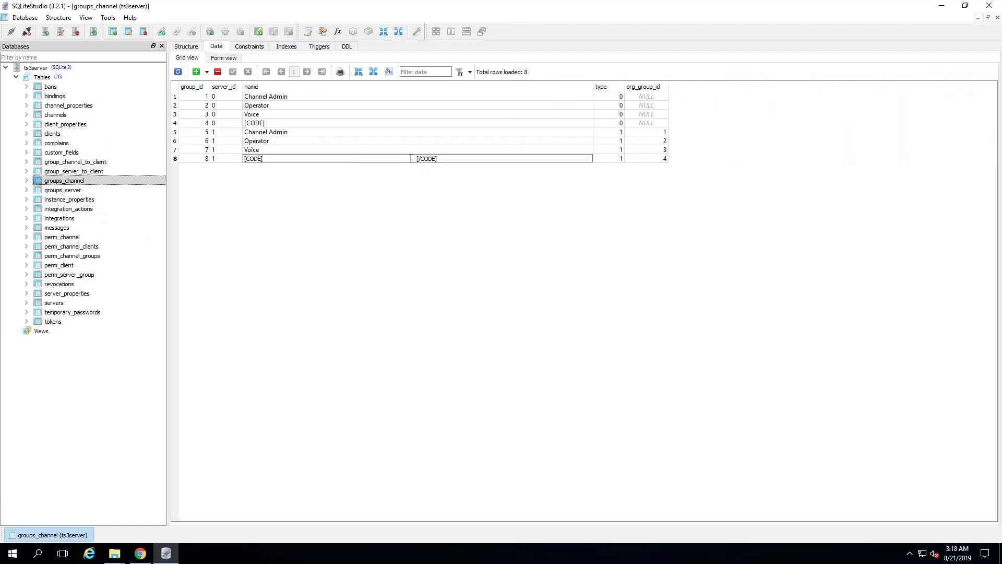
triple_click(375, 159)
left_click_drag(437, 159, 297, 158)
left_click(289, 159)
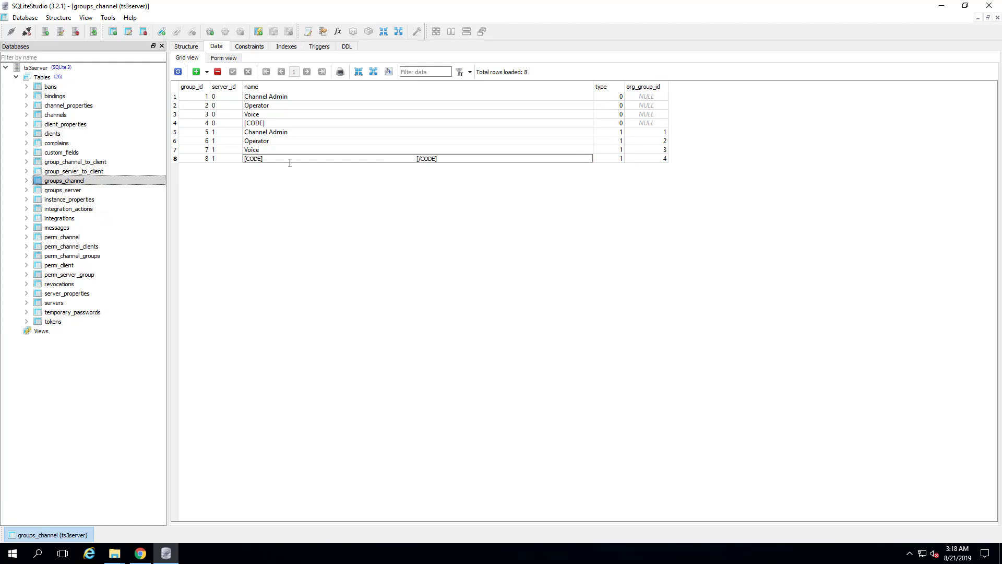
triple_click(485, 159)
left_click_drag(437, 159, 210, 161)
left_click(307, 199)
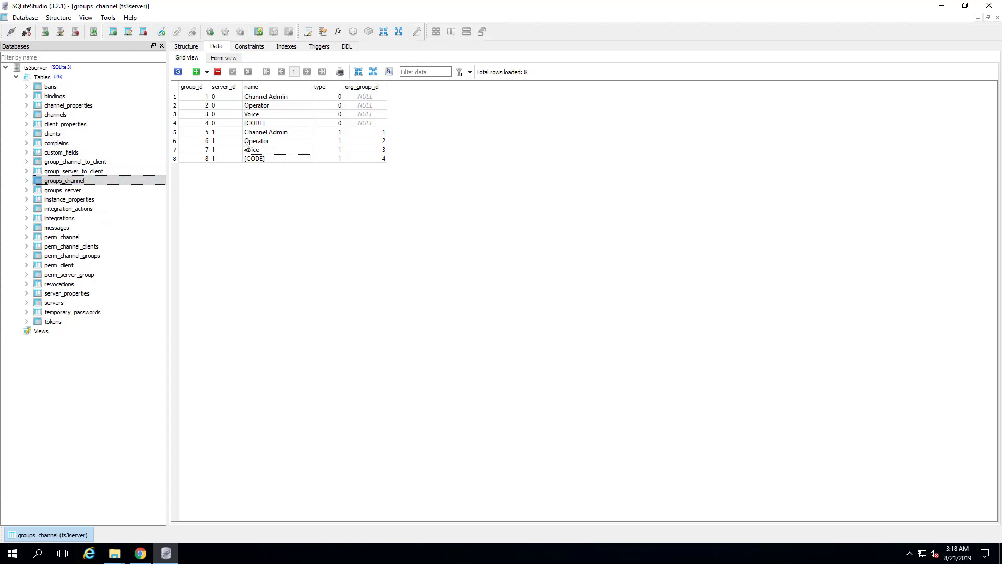
key("super+Down")
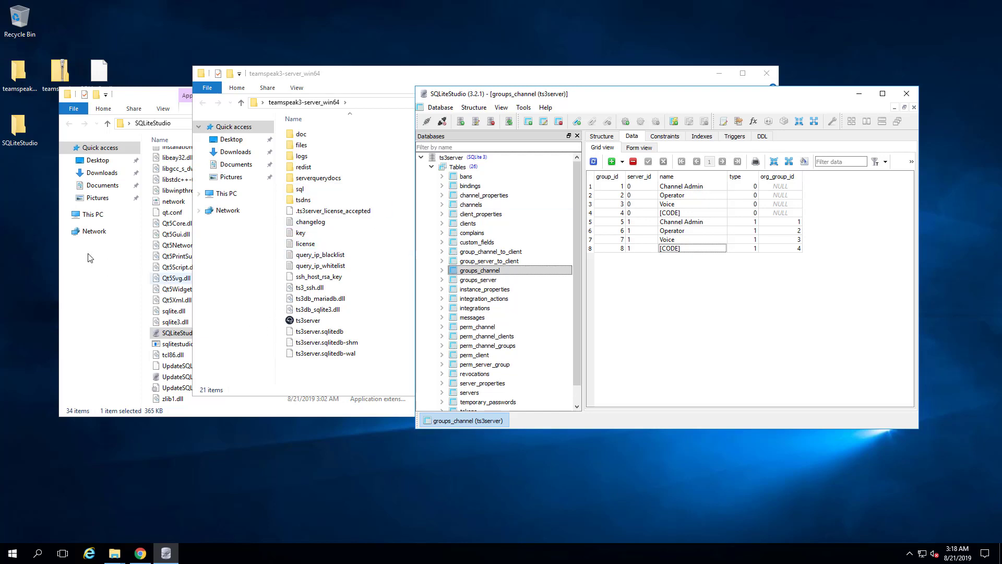
- Launch the TeamSpeak 3 Client and bring up the list of public servers
left_click(32, 270)
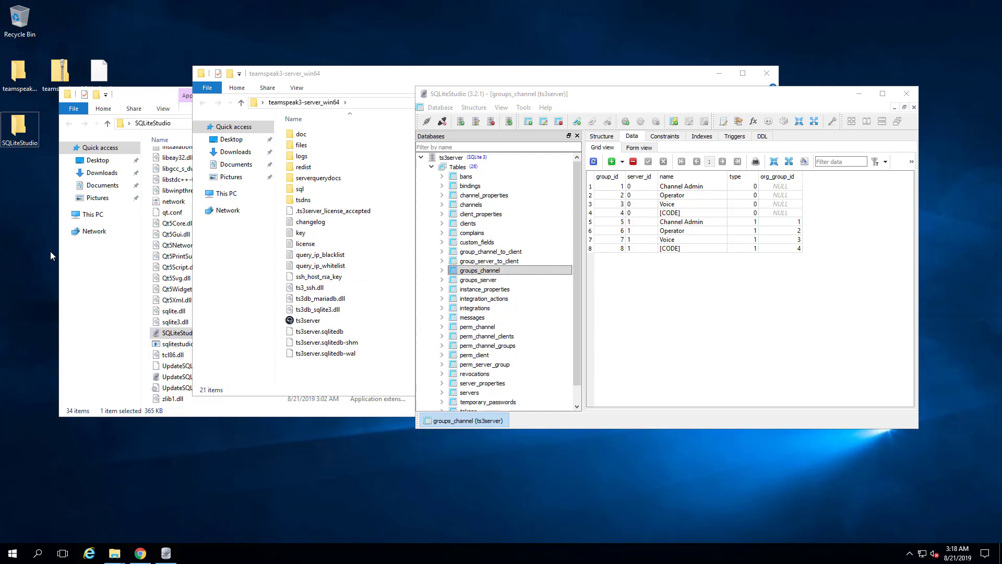
key("super")
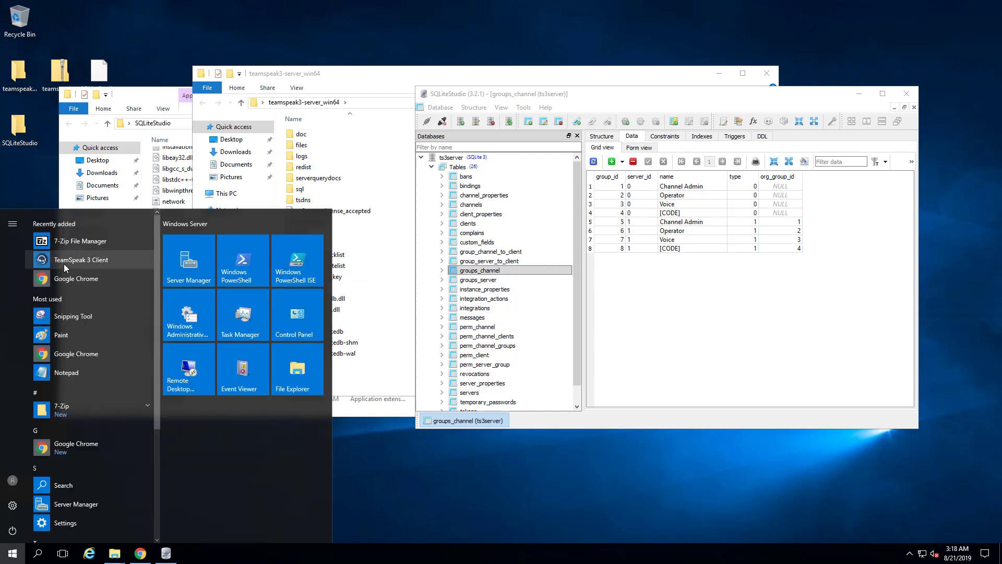
left_click(63, 261)
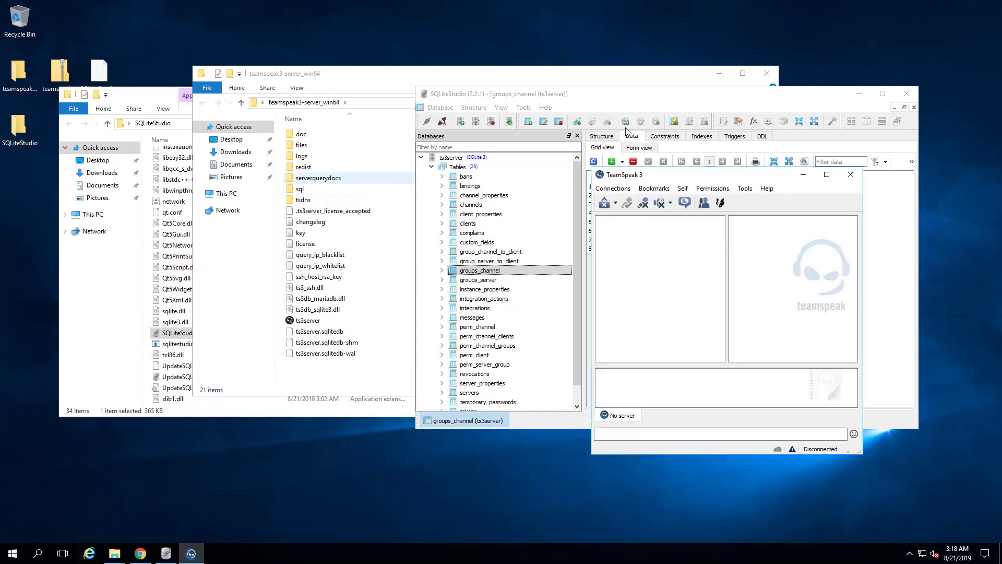
left_click(614, 188)
left_click(630, 239)
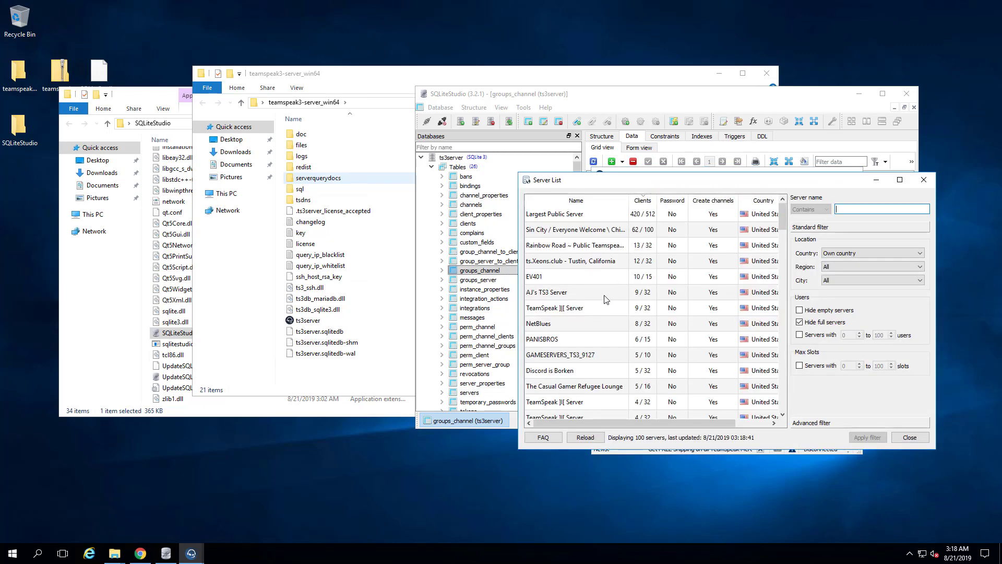
- Connect to the NetBlues server and join the World of Warships [JSG] channel
left_click(605, 293)
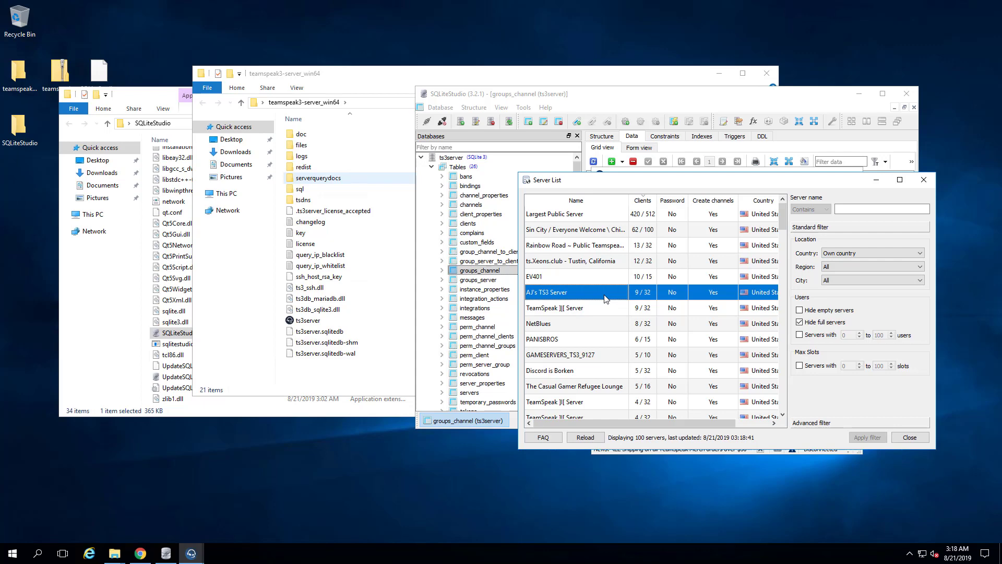
left_click(557, 324)
double_click(556, 323)
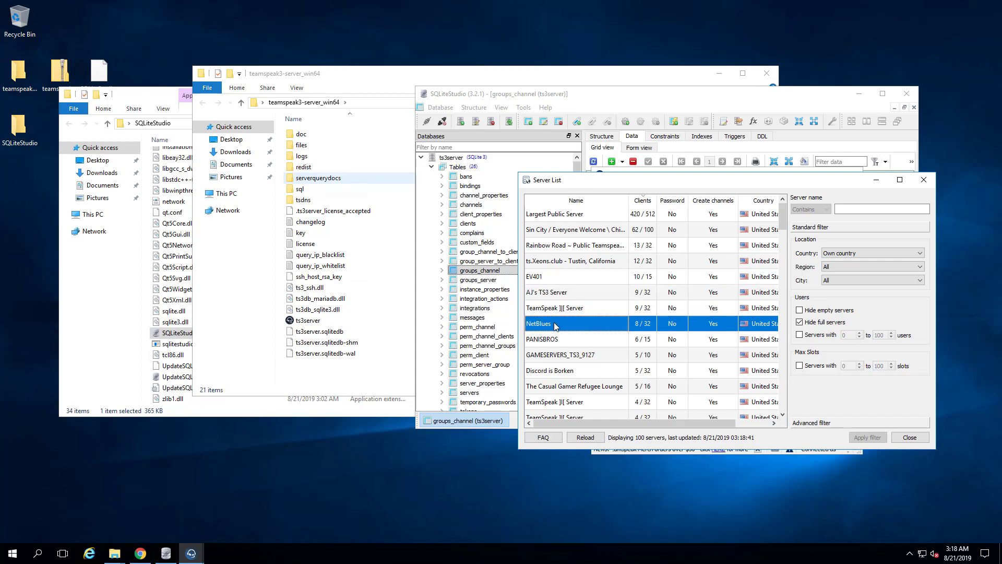
left_click_drag(606, 180, 364, 349)
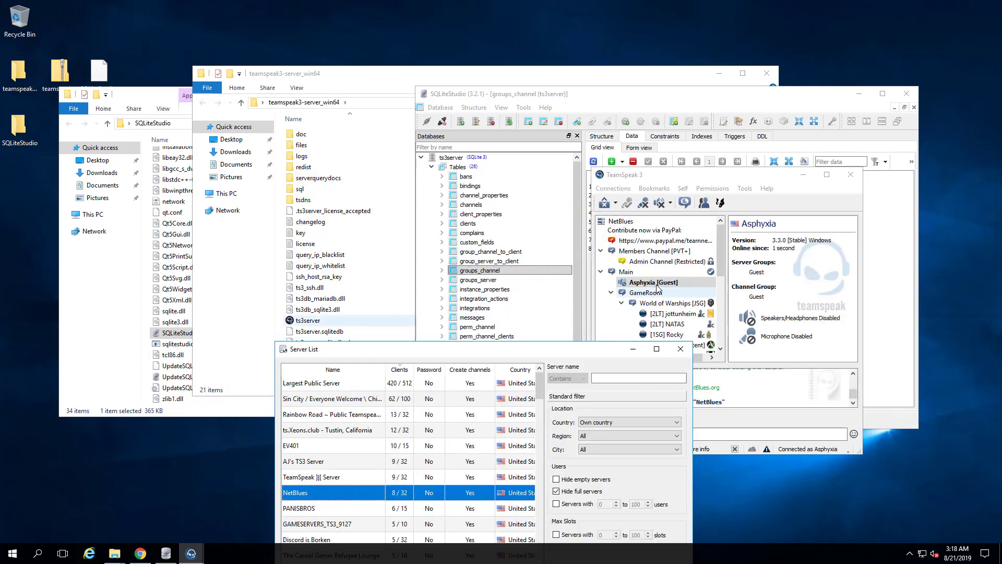
double_click(666, 304)
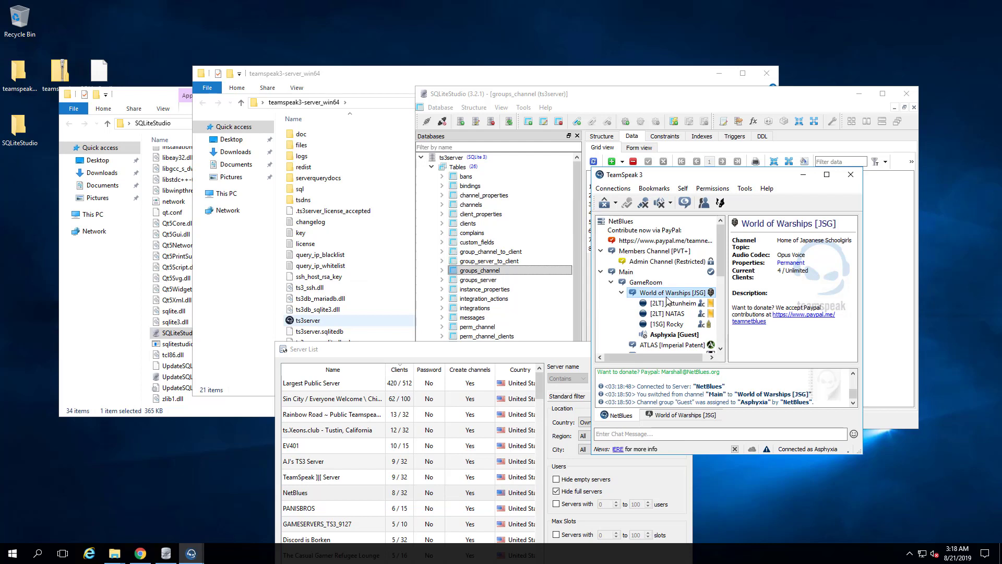
- Open a private chat with the channel admin and type '[url=ts3server:' into its message box
double_click(671, 303)
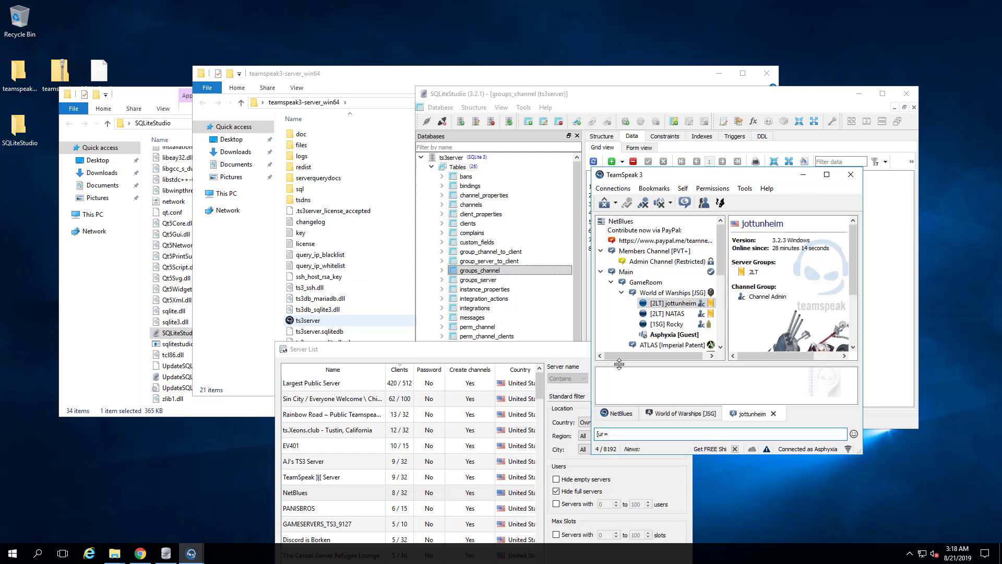
type("[url=ts3server://")
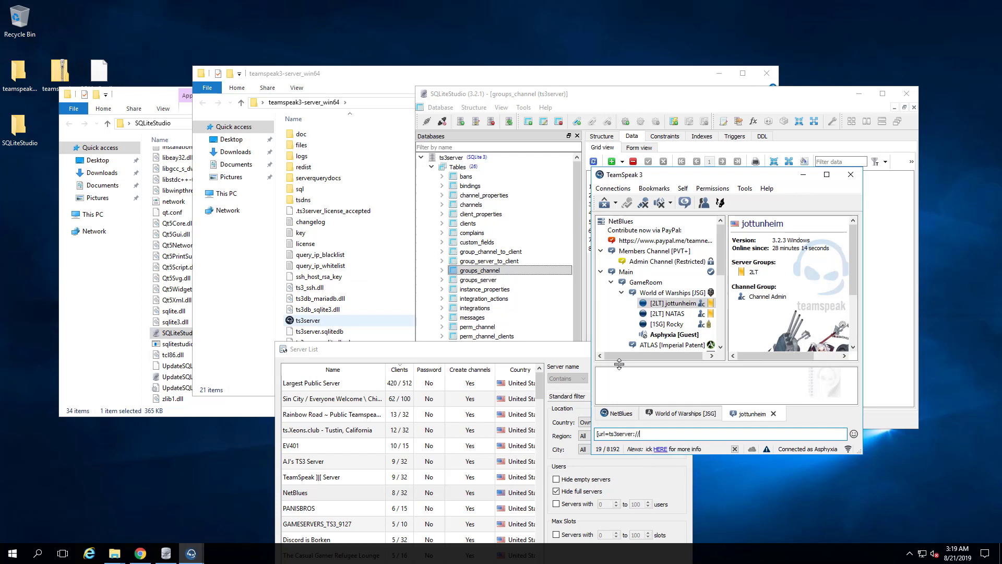
left_click(130, 466)
- Run ipconfig in Command Prompt and copy the IPv4 address 155.138.193.144 into the TeamSpeak chat
key("super+r")
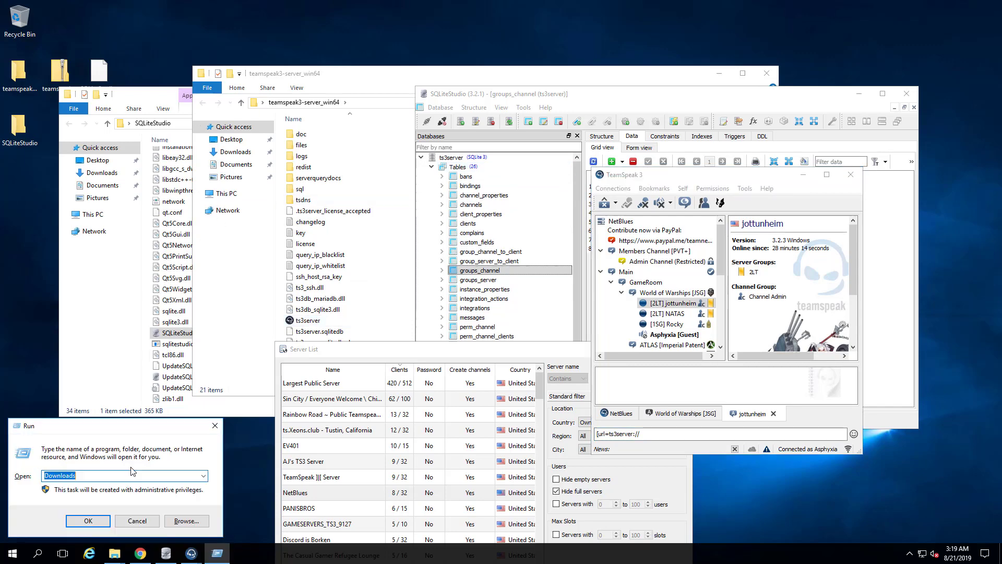
key("Return")
type("ipconfig")
key("Return")
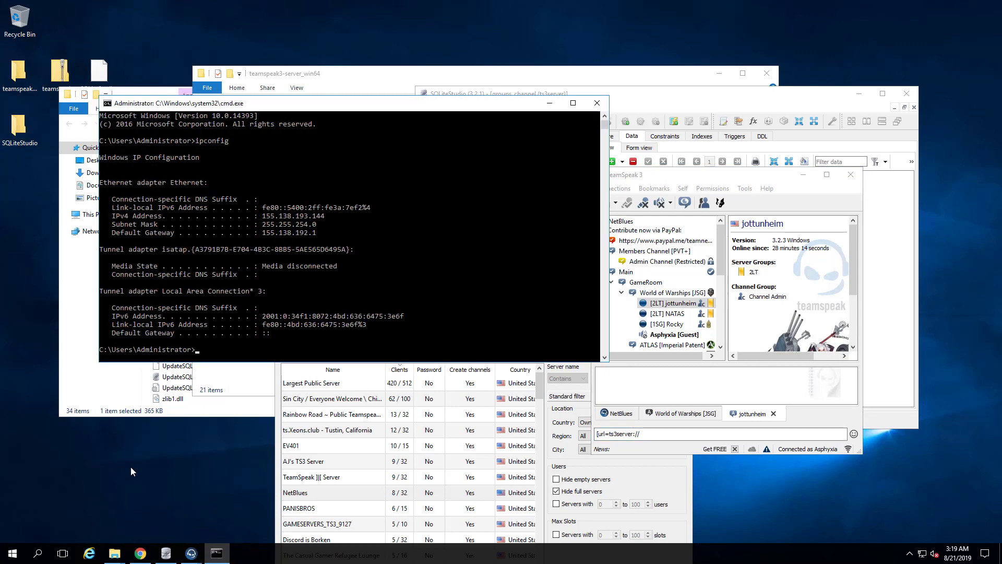
left_click_drag(263, 215, 312, 217)
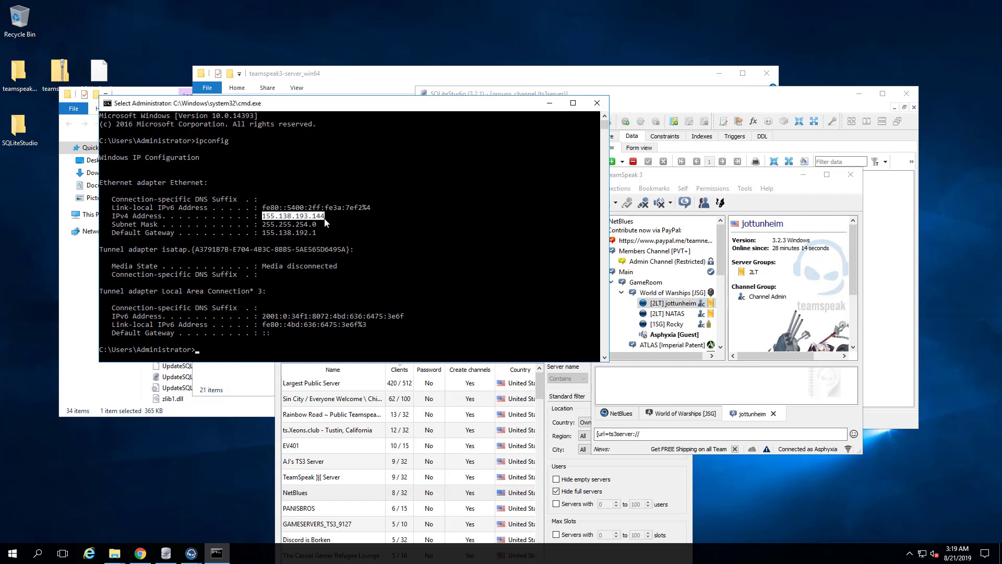
right_click(313, 219)
left_click(690, 435)
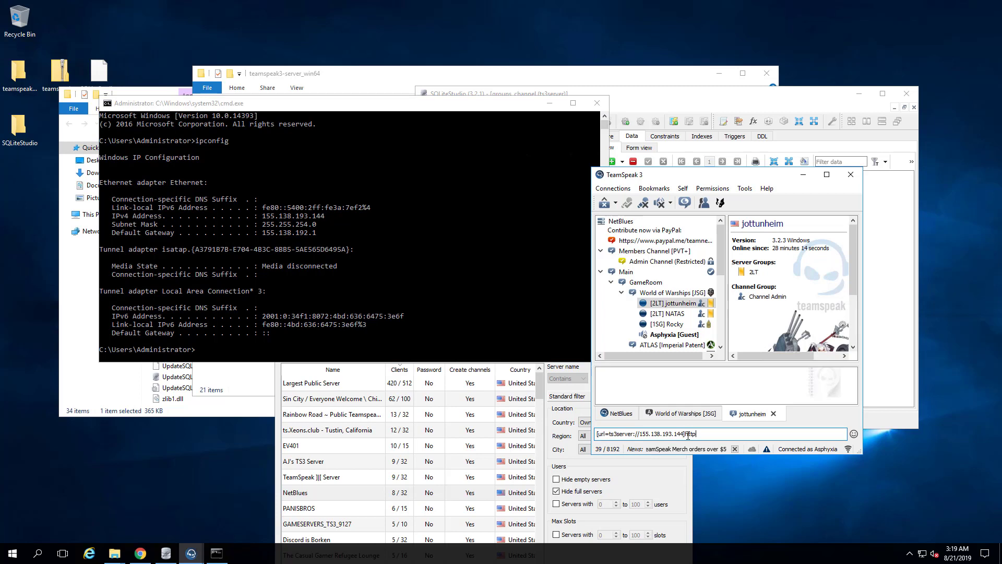
- Send the YouTube-looking link targeting ts3server://155.138.193.144, then test-click it once
type("outube.com")
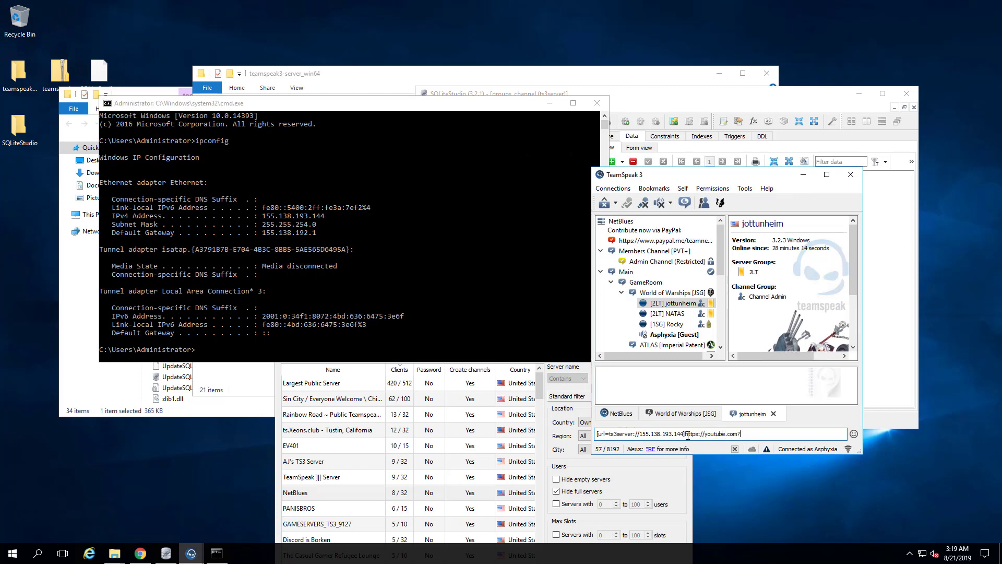
type("/vide")
type("?=fmakwlfekwfkawf[/url")
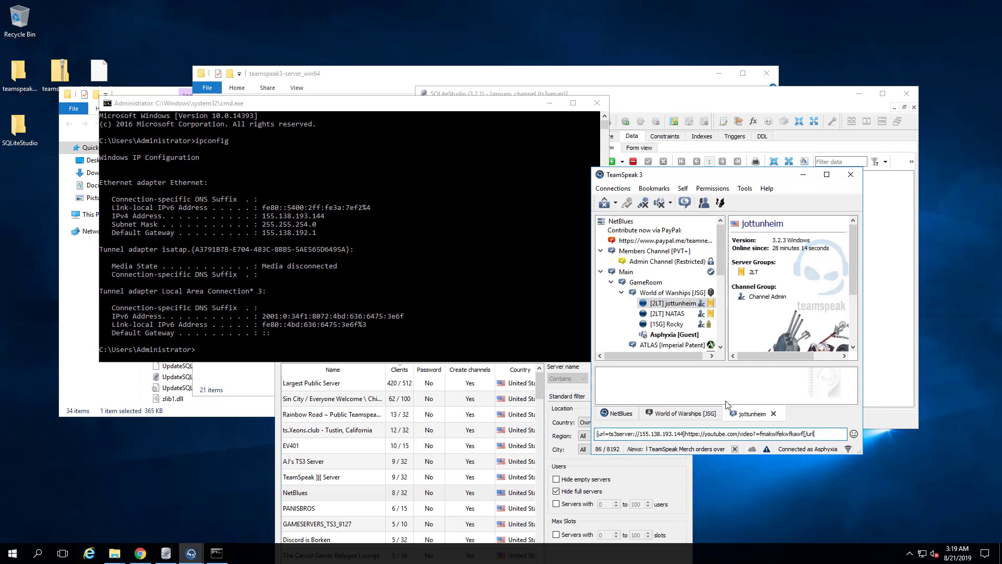
type("]")
key("Return")
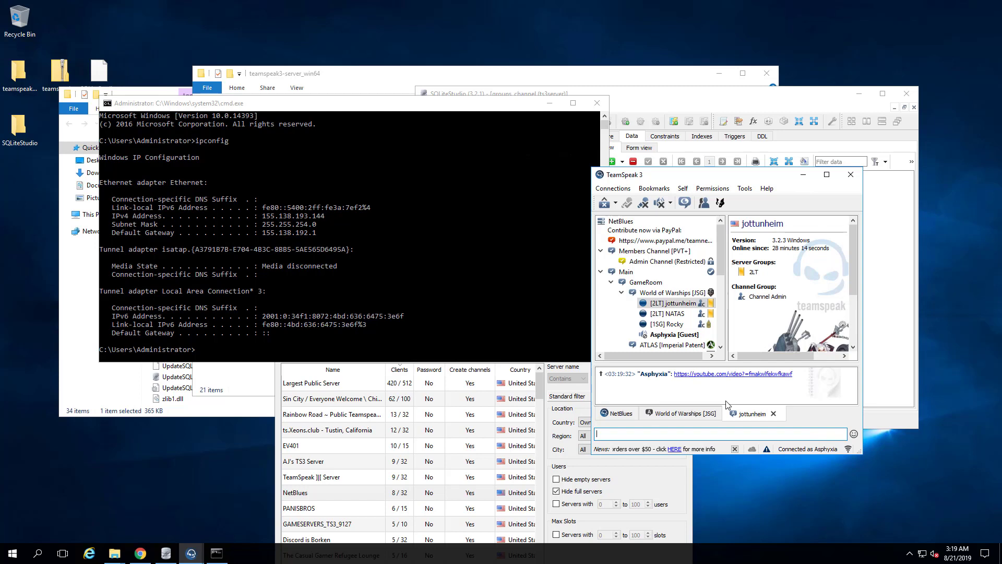
left_click(733, 374)
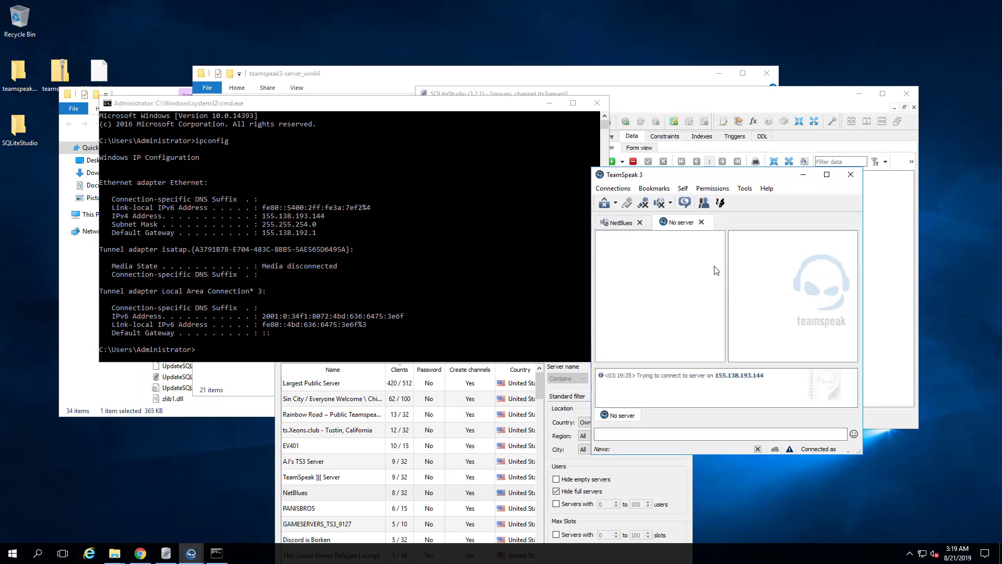
left_click(624, 223)
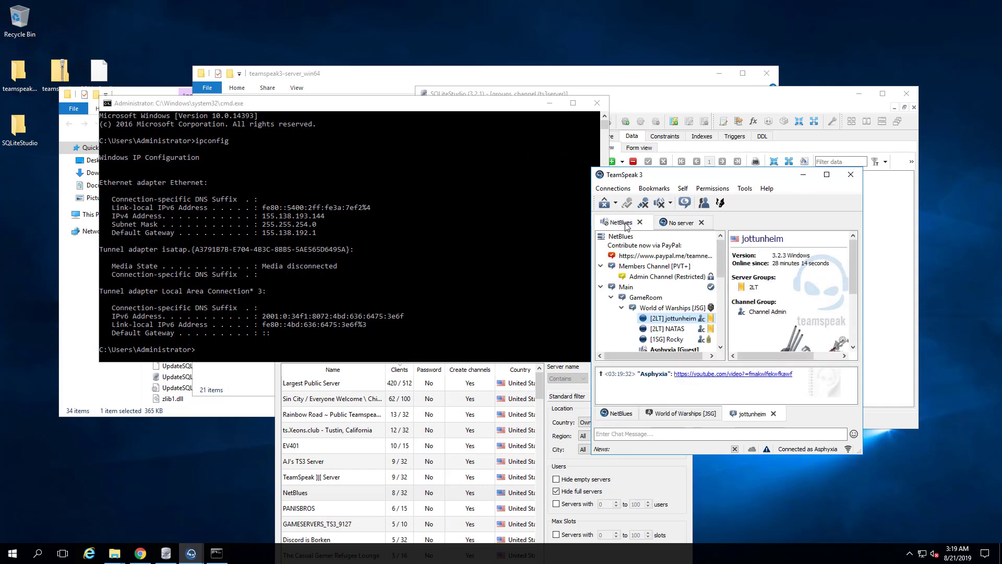
- Start the local ts3server from the teamspeak3-server_win64 folder
left_click(90, 269)
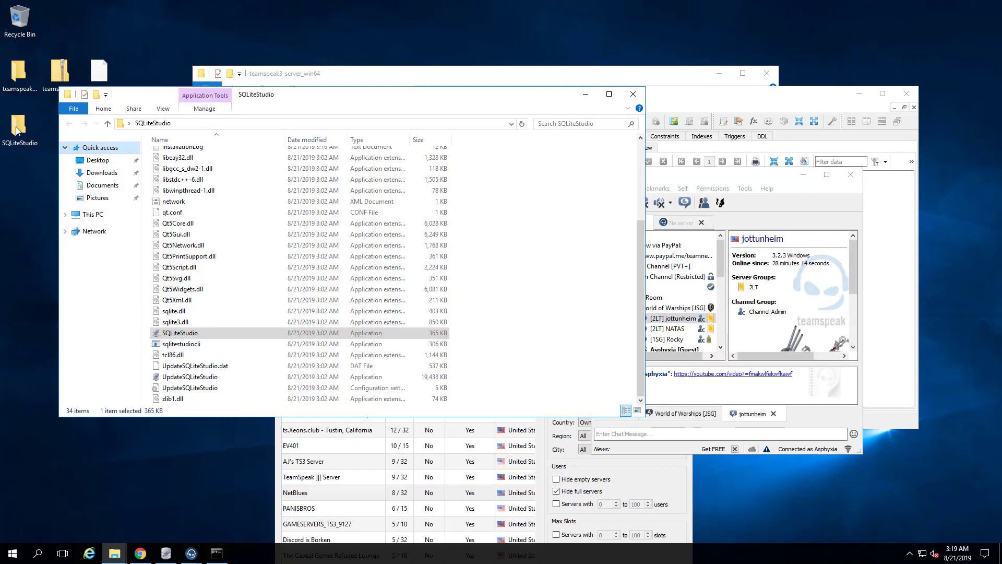
double_click(18, 83)
double_click(308, 320)
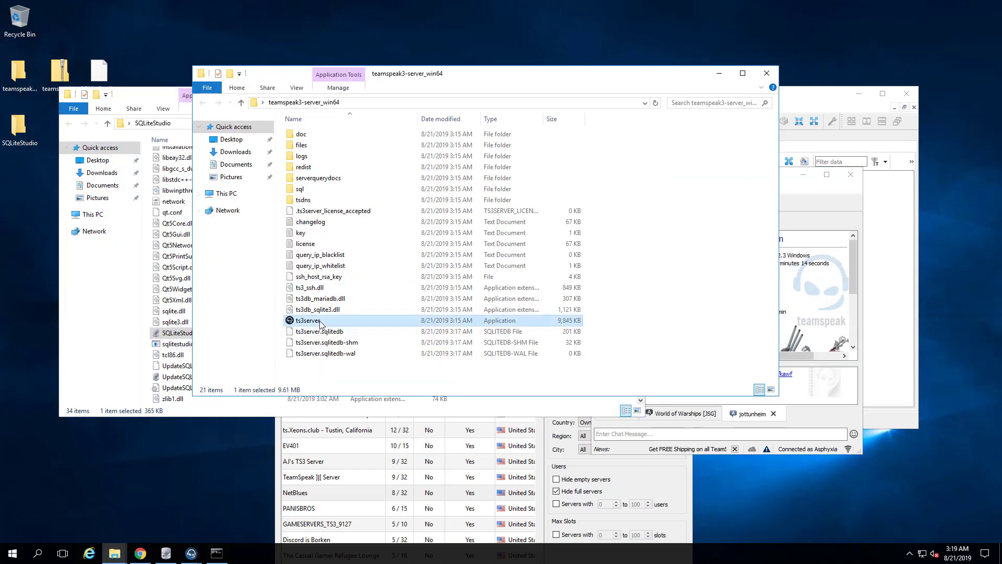
- In TeamSpeak, close the No server tab, follow the chat link, and decline the crash report
left_click(799, 292)
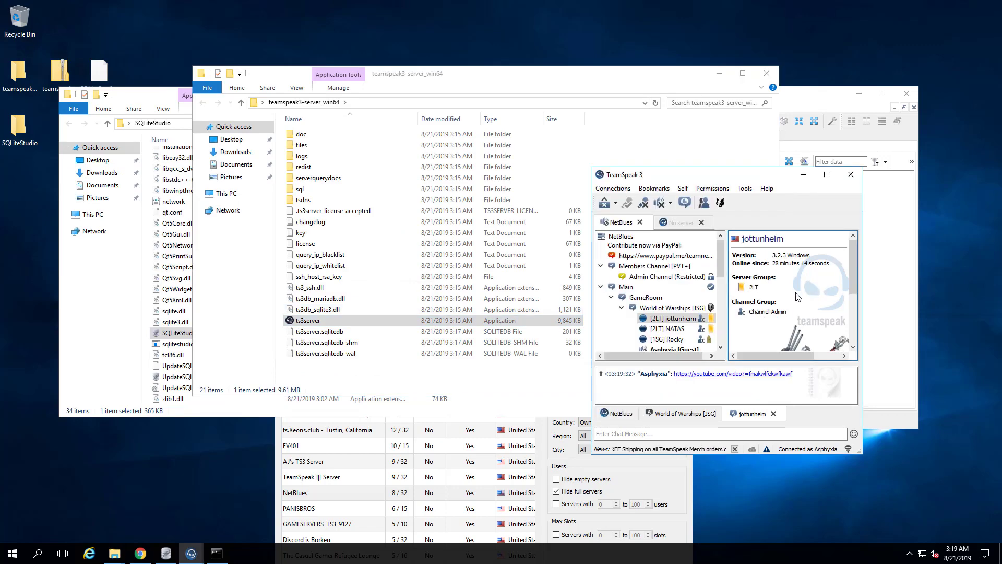
left_click(701, 223)
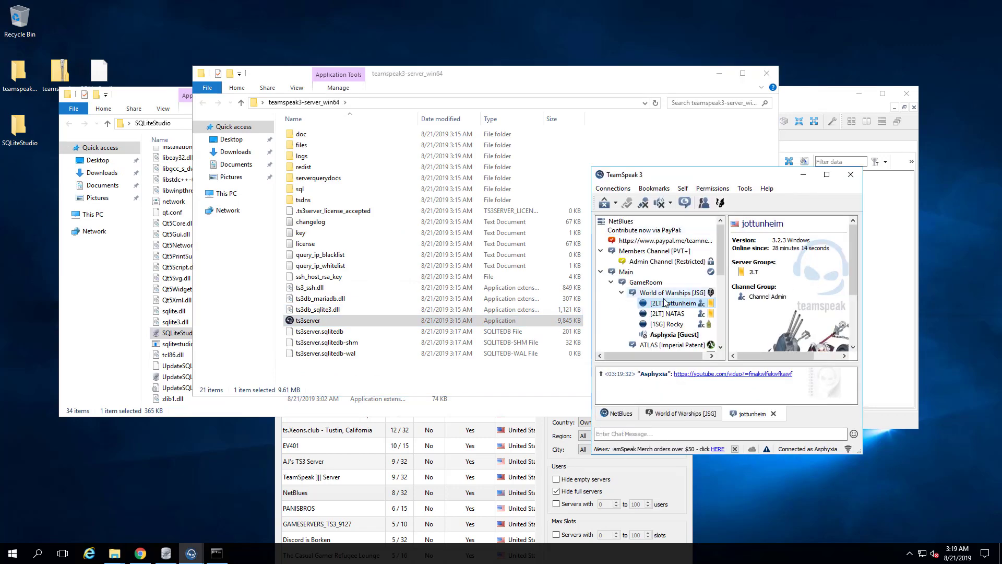
left_click(711, 381)
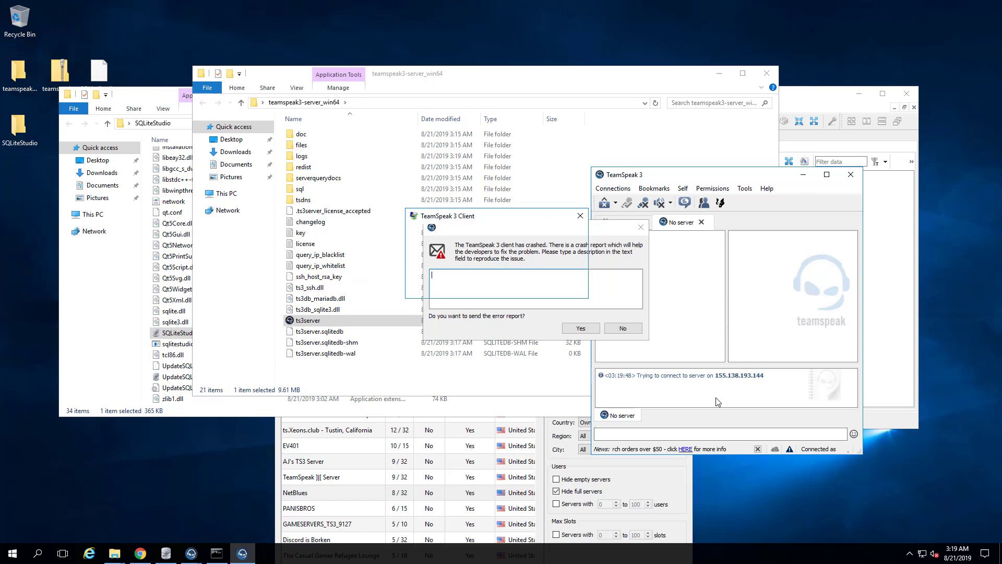
left_click(622, 327)
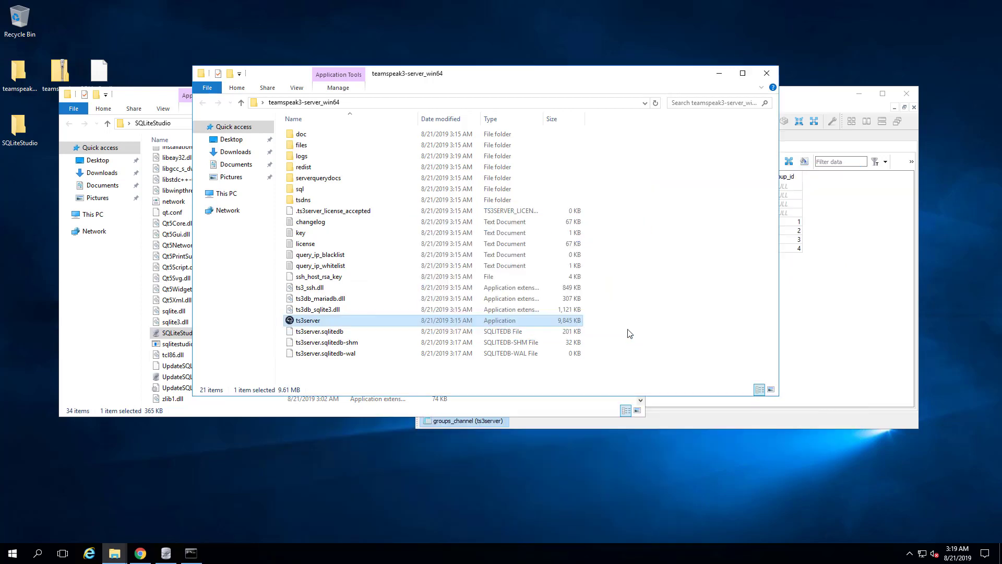
- Browse server files like license, query_ip_whitelist and ts3_ssh.dll, then bring SQLiteStudio's folder forward
left_click(344, 277)
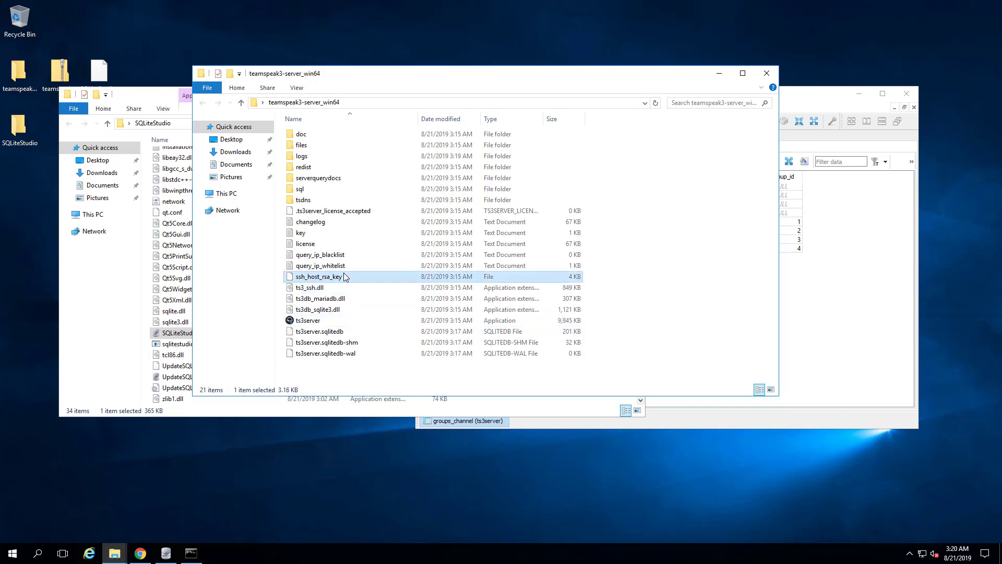
left_click(344, 267)
left_click(337, 255)
left_click(327, 245)
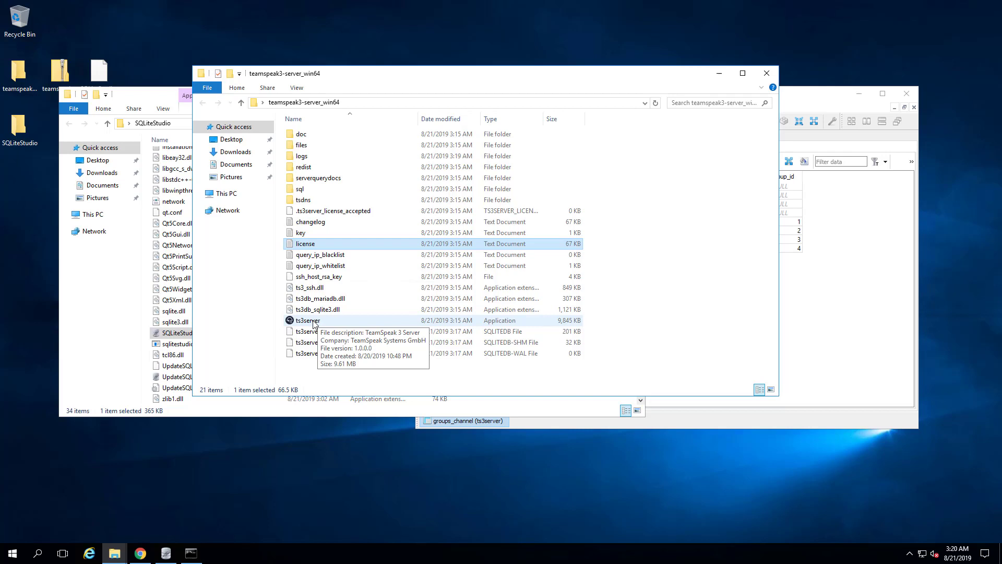
left_click(309, 301)
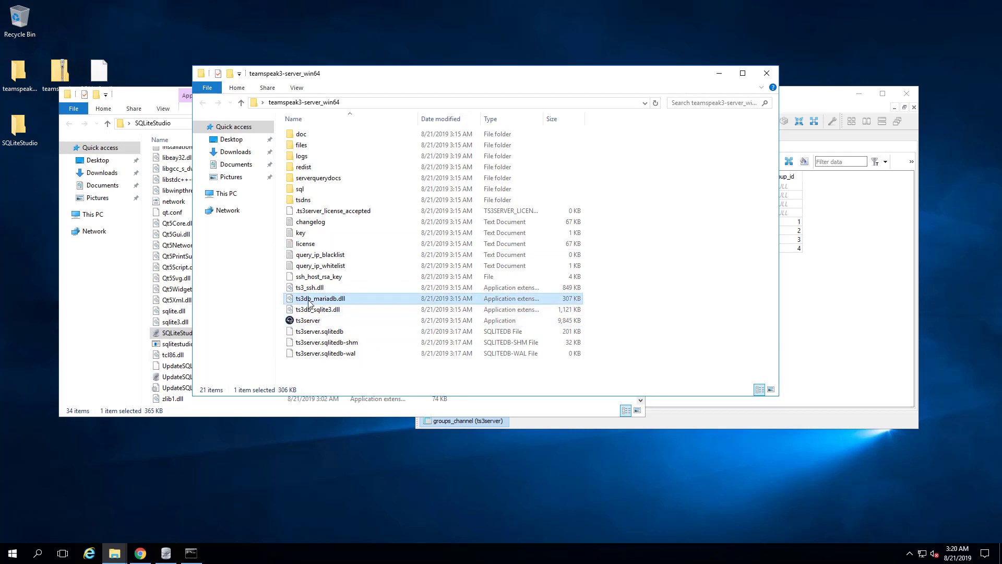
left_click(311, 287)
key("Up")
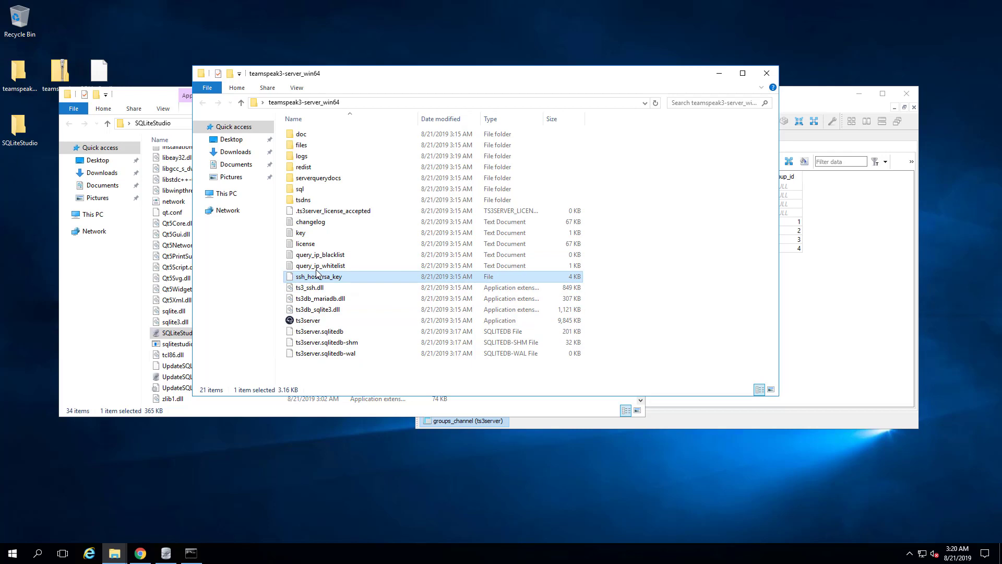
left_click(315, 269)
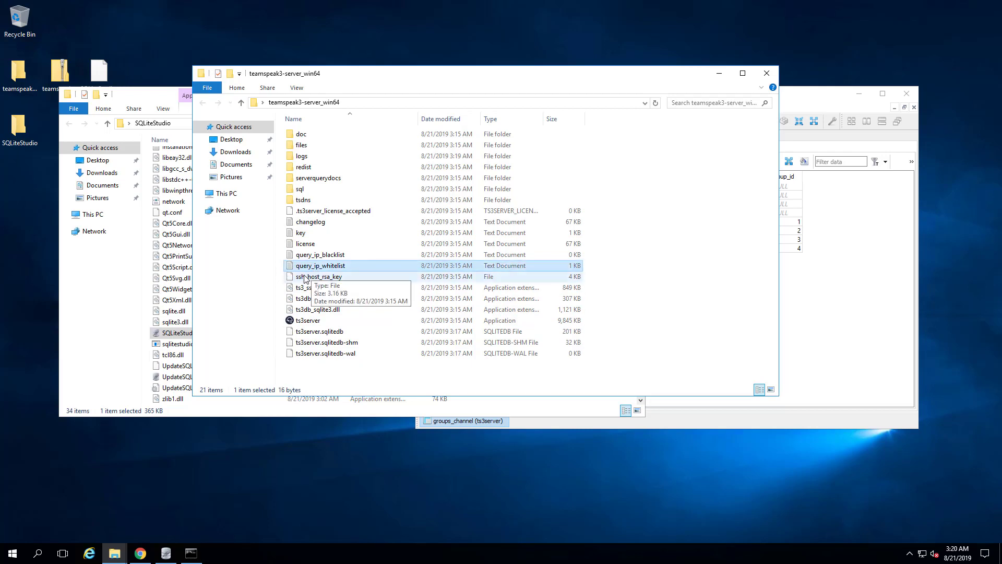
left_click(323, 381)
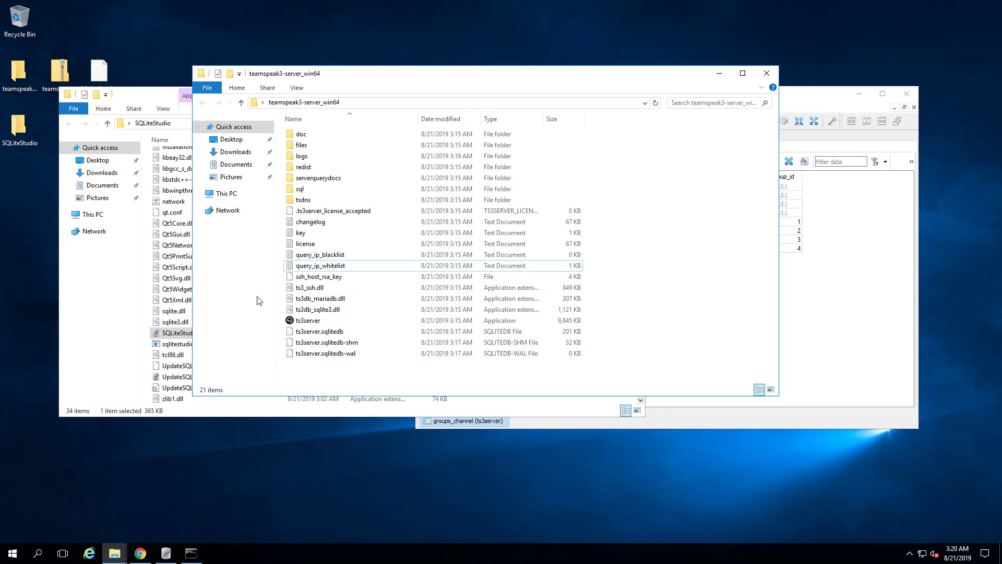
left_click(176, 282)
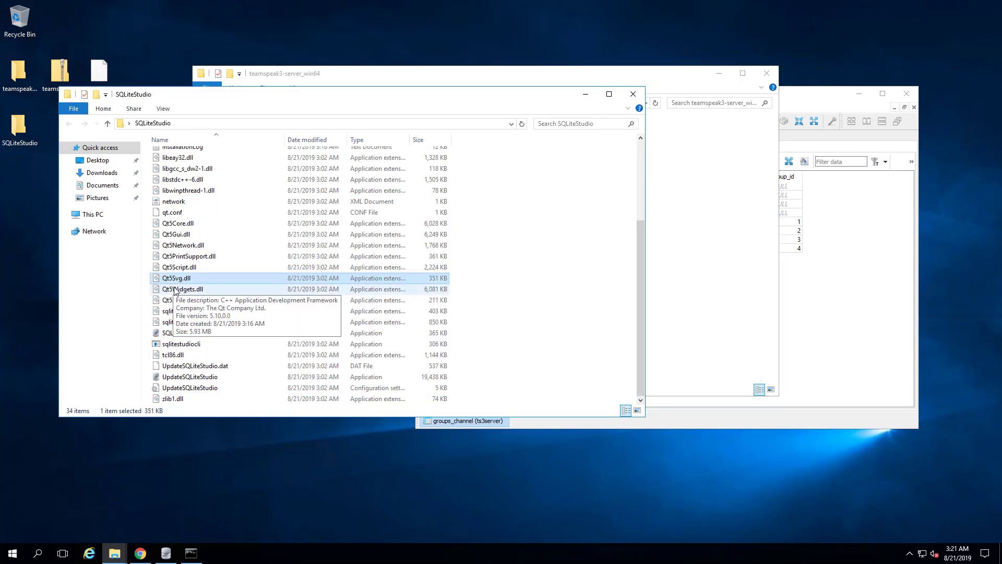
key("alt")
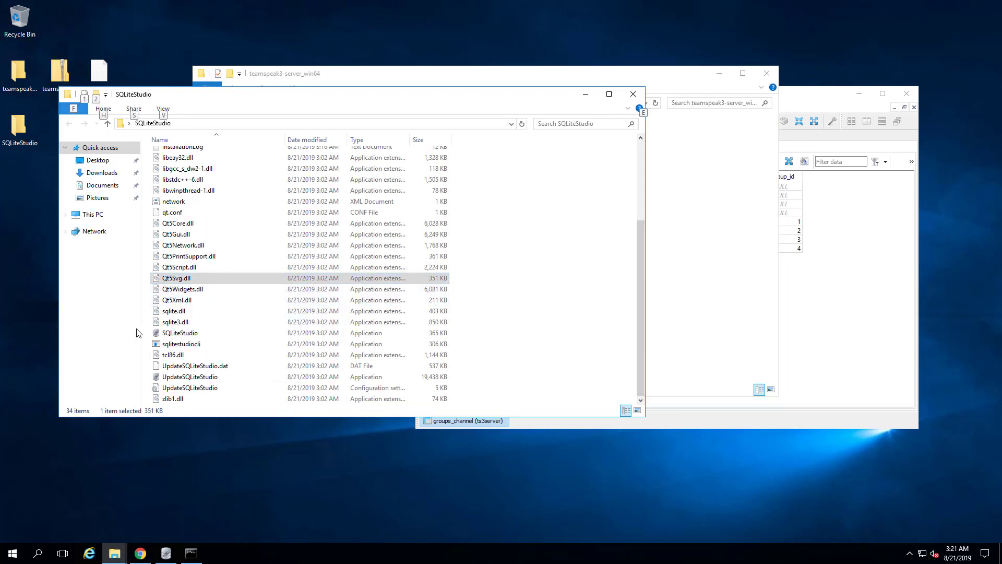